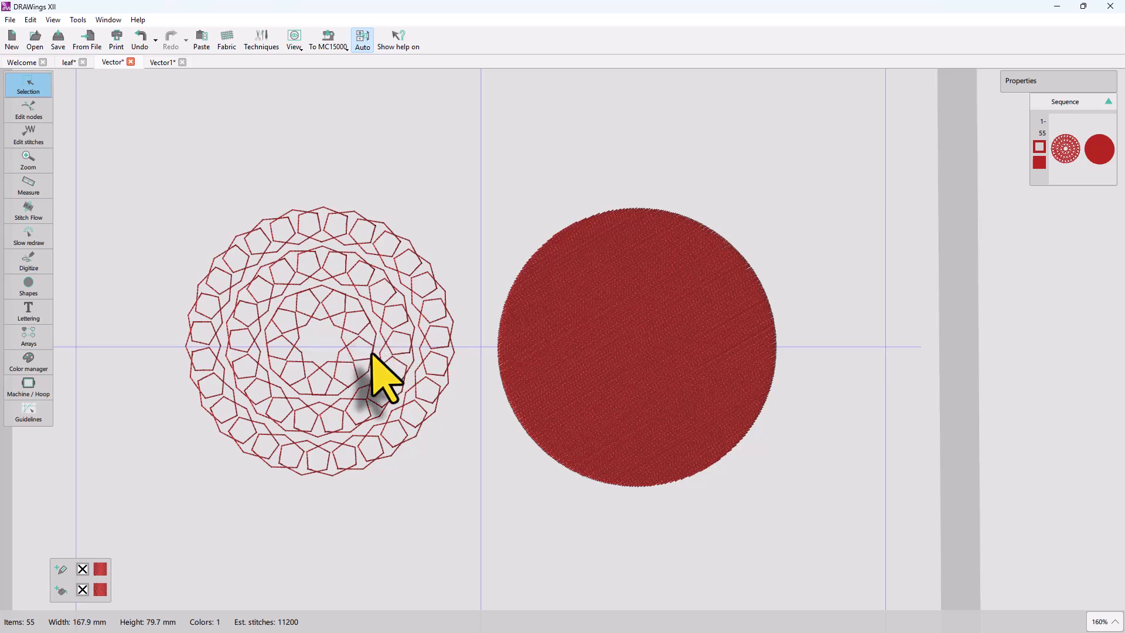
# Set the pentagon pattern's outline type to Vector.
pyautogui.click(373, 354)
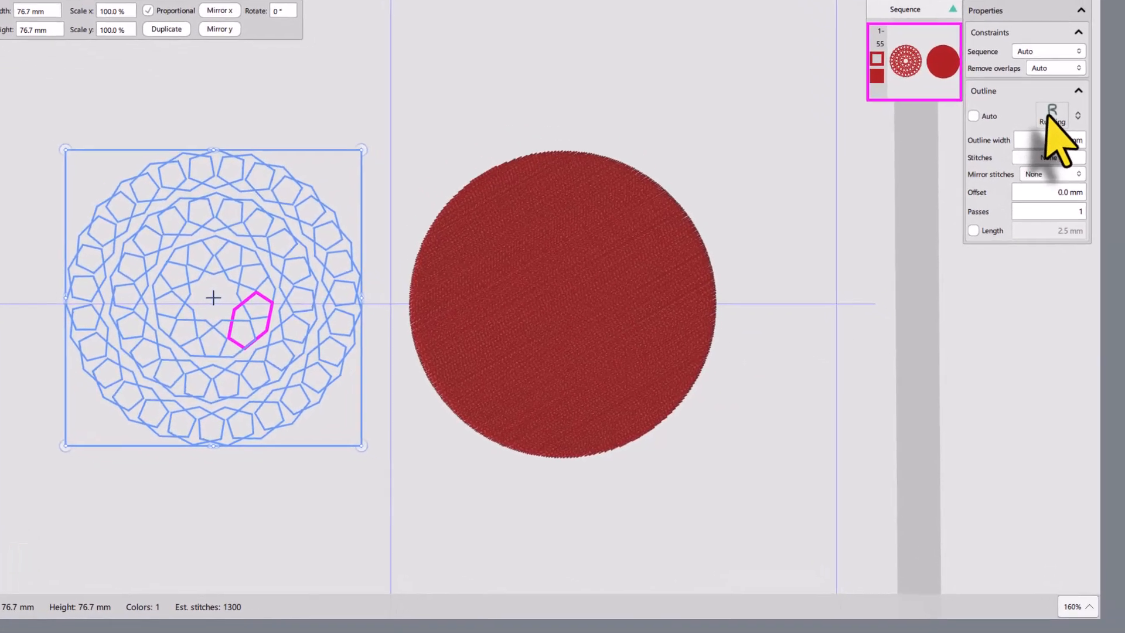
pyautogui.click(1052, 116)
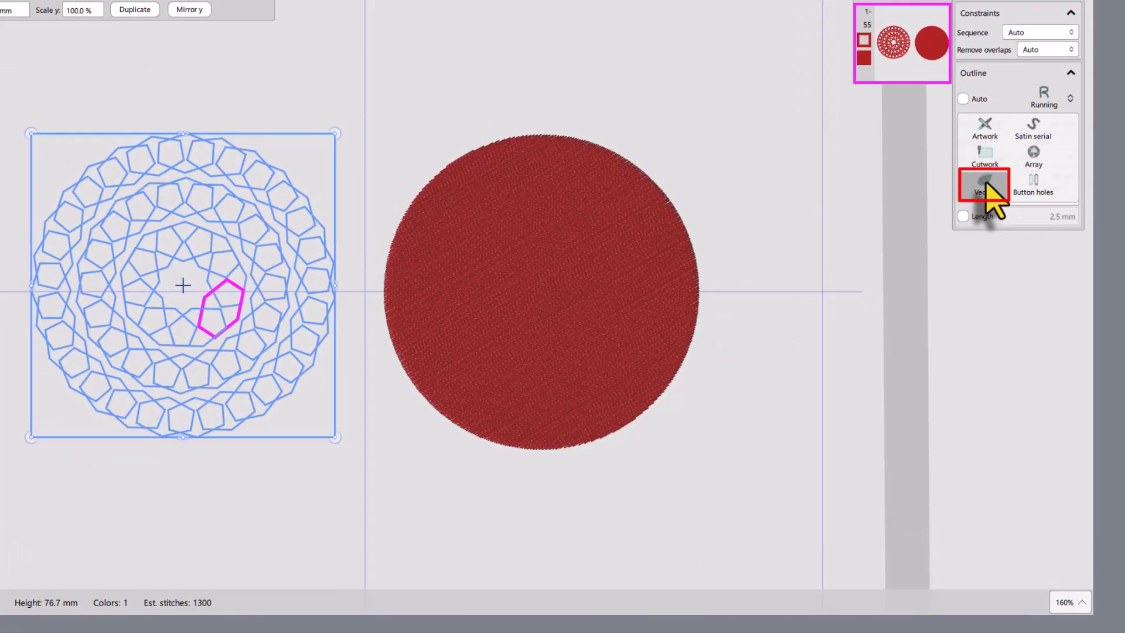
pyautogui.click(986, 184)
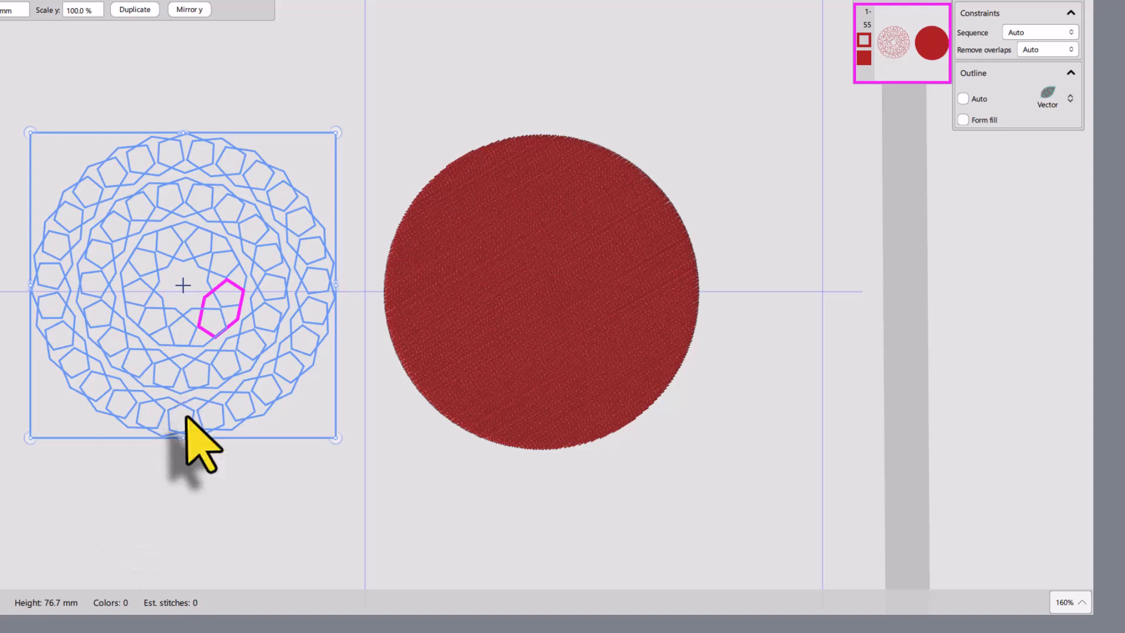
# Move the vector pattern onto the red circle to emboss it.
pyautogui.moveTo(188, 440); pyautogui.dragTo(569, 413)
pyautogui.click(746, 469)
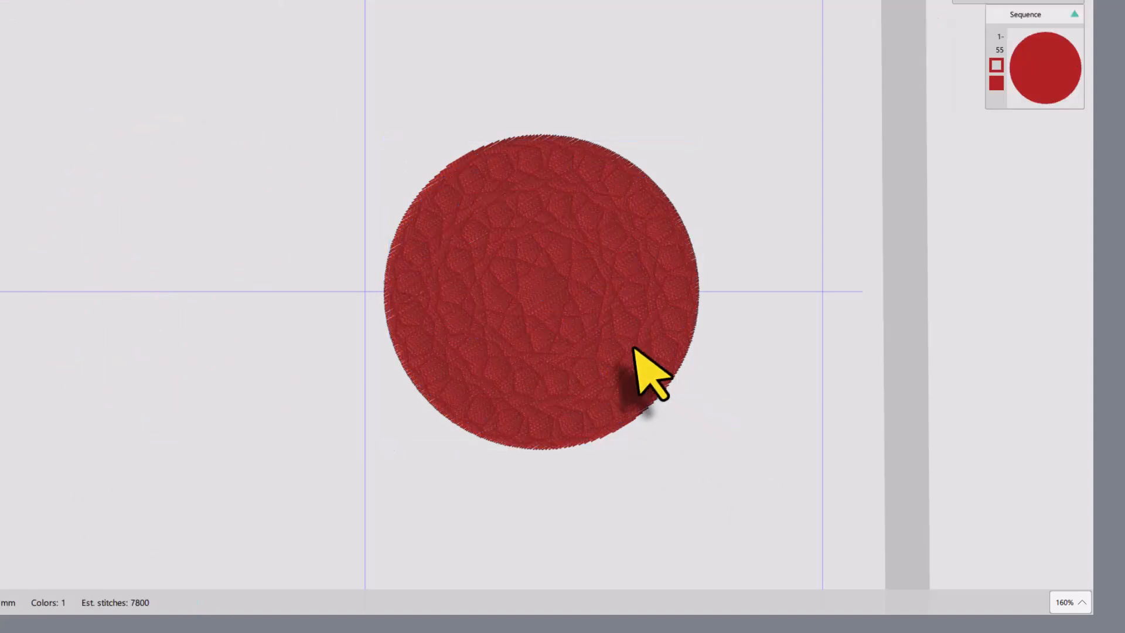
pyautogui.scroll(5, 595, 344)
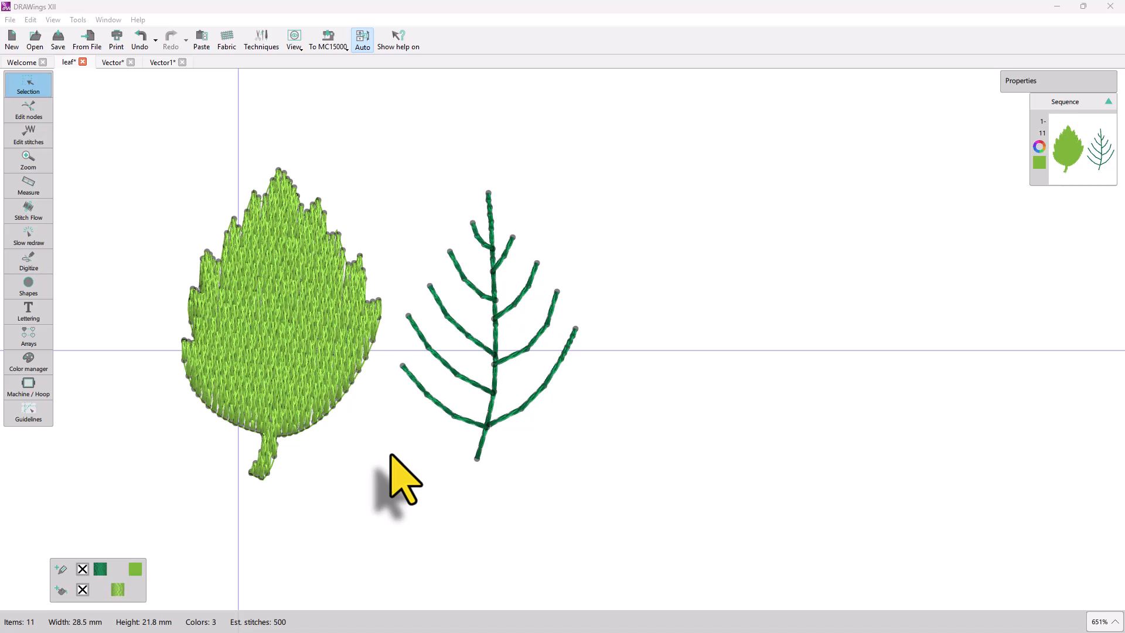
# Set the leaf veins' outline type to Vector.
pyautogui.click(484, 432)
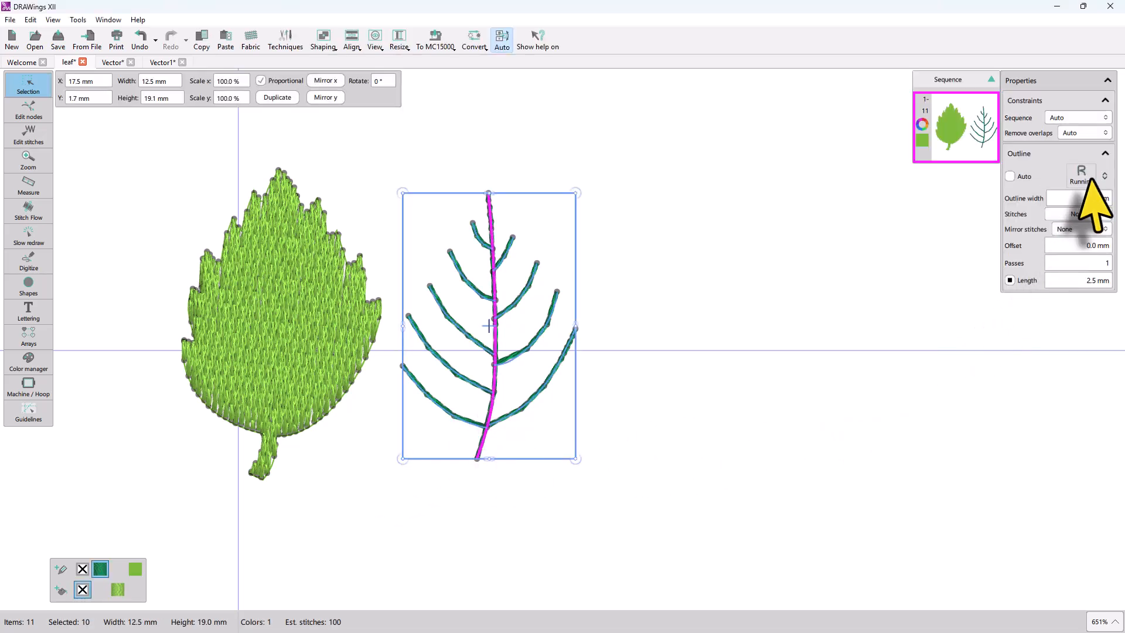
pyautogui.click(1083, 170)
pyautogui.click(1019, 261)
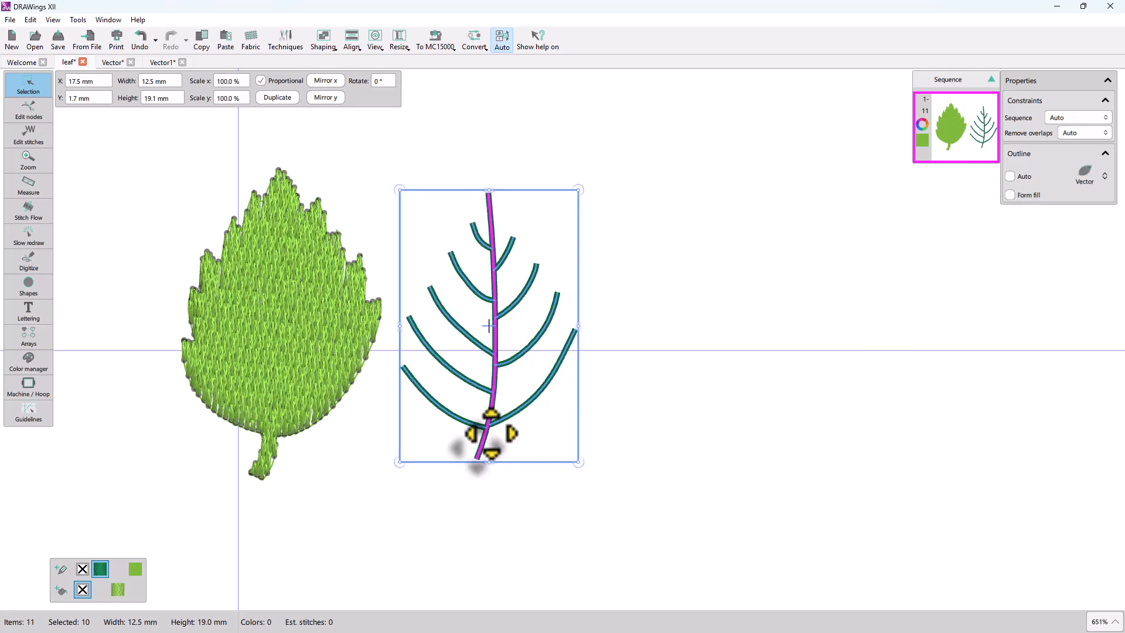
# Move the vector veins onto the green leaf.
pyautogui.moveTo(493, 427); pyautogui.dragTo(519, 434)
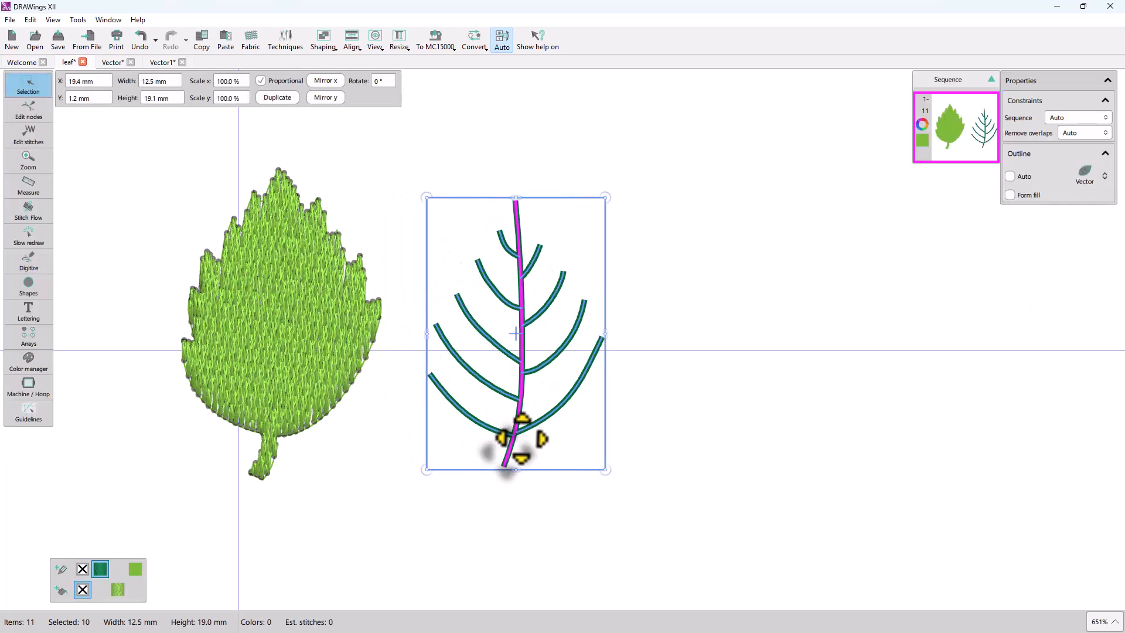
pyautogui.scroll(3, 523, 414)
pyautogui.scroll(-3, 516, 400)
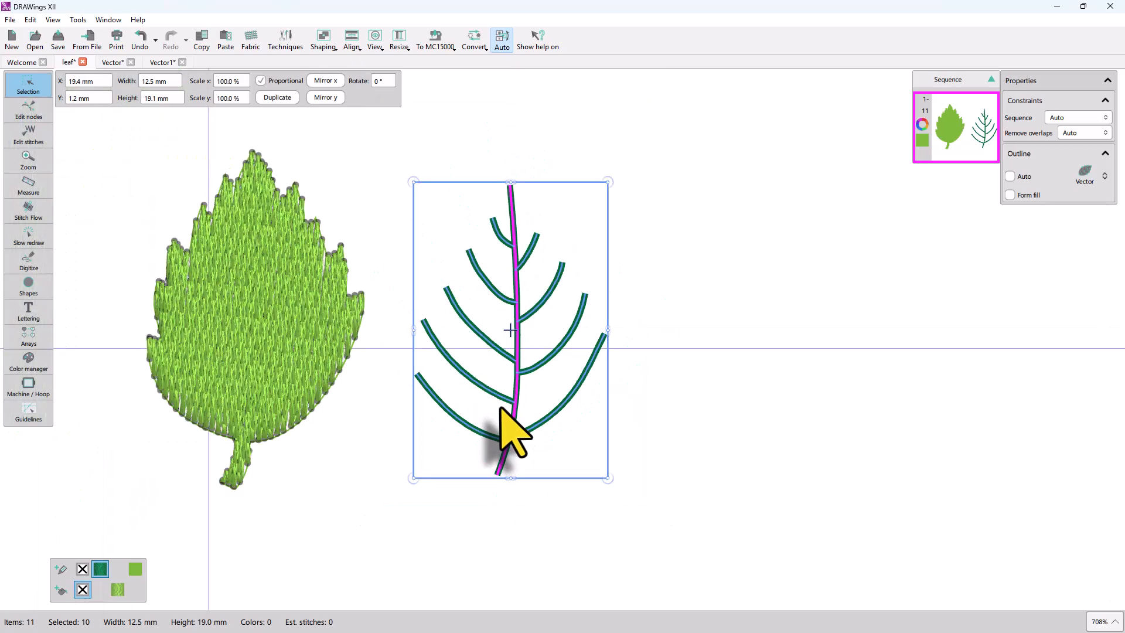
pyautogui.moveTo(510, 329); pyautogui.dragTo(254, 306)
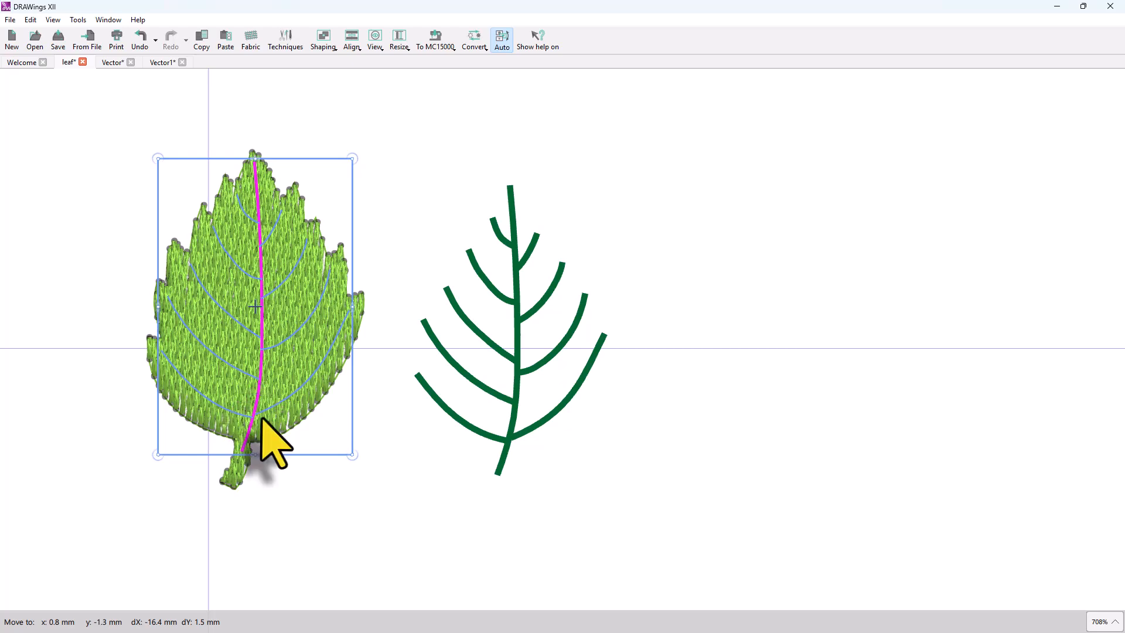
# Inspect the embossed veins on the leaf fill up close.
pyautogui.scroll(3, 188, 366)
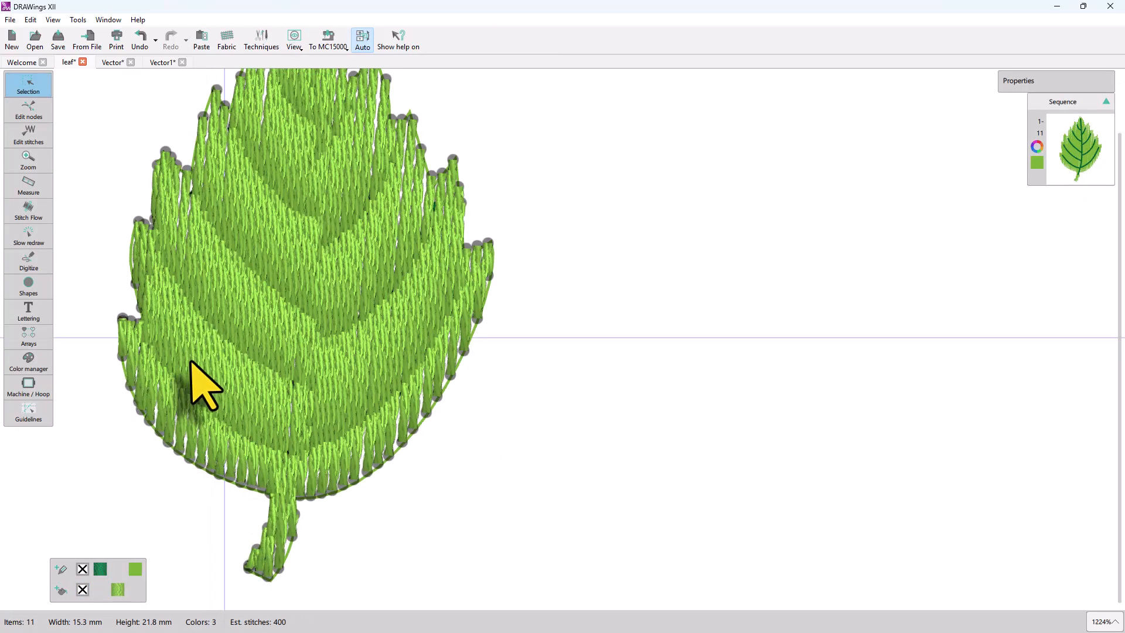
pyautogui.scroll(-2, 212, 378)
pyautogui.scroll(1, 218, 293)
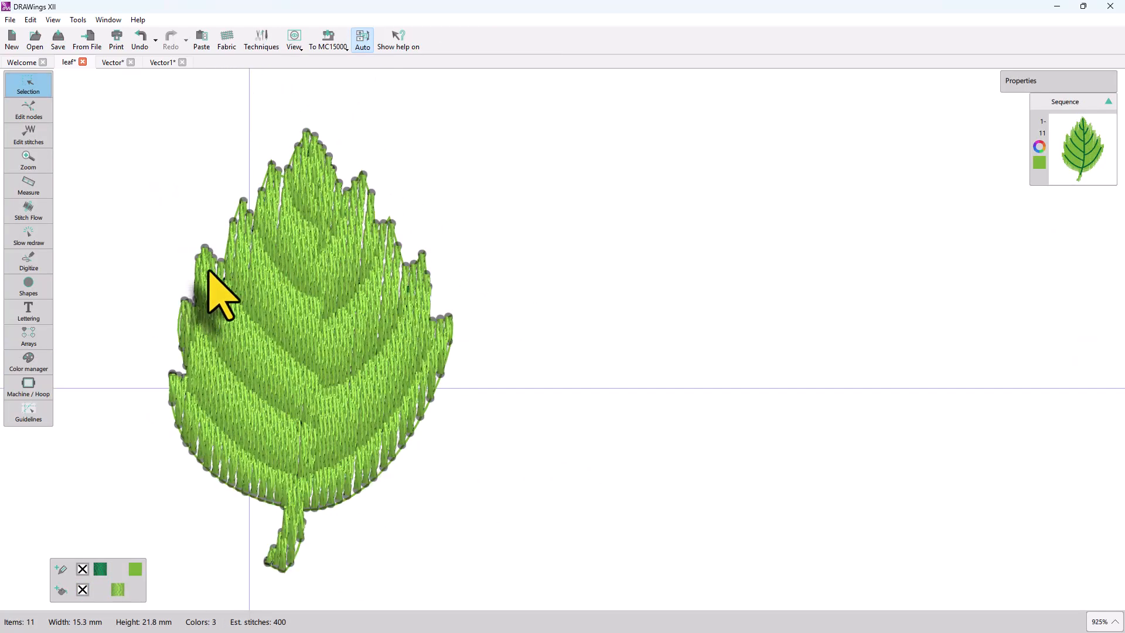
pyautogui.click(256, 278)
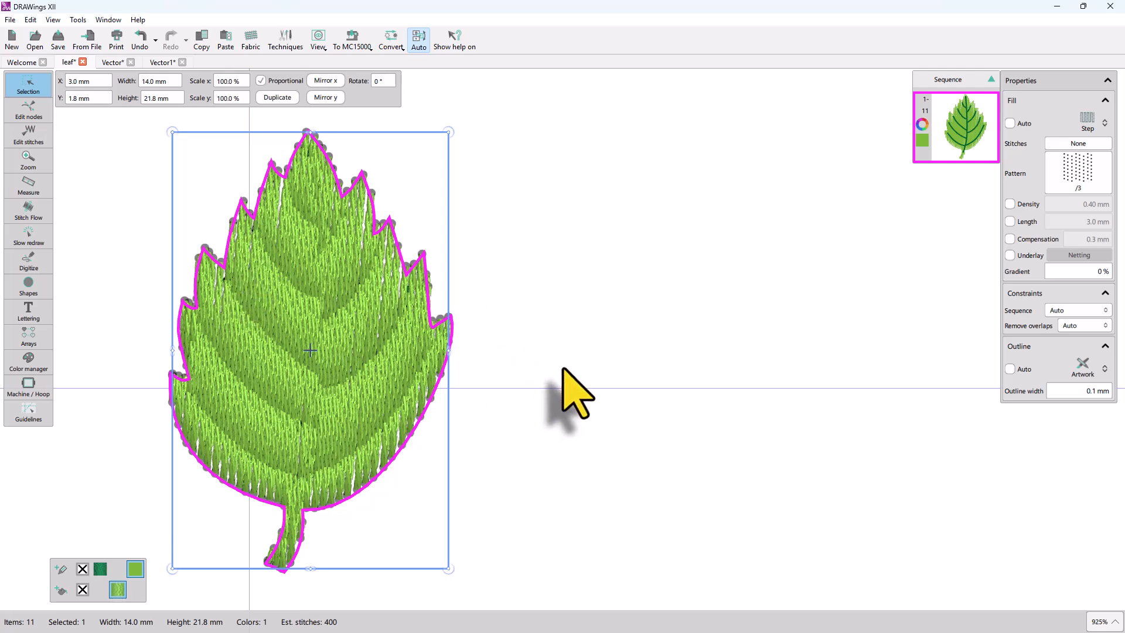
pyautogui.click(526, 407)
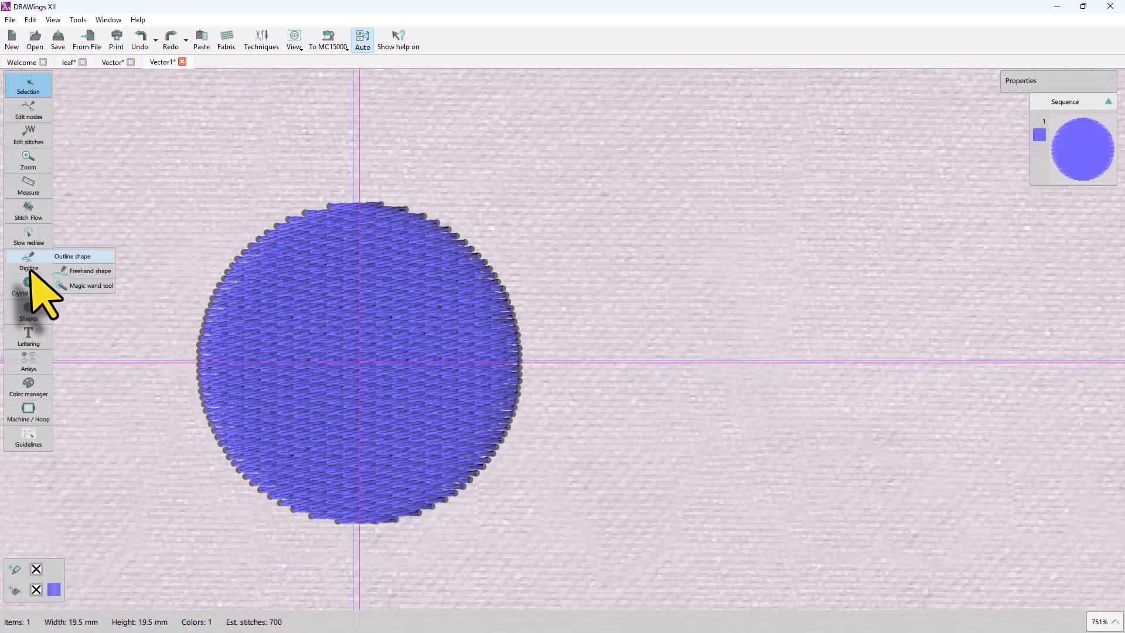
# Digitize a curved line from the top to the bottom of the blue circle and set its outline to Vector.
pyautogui.click(31, 271)
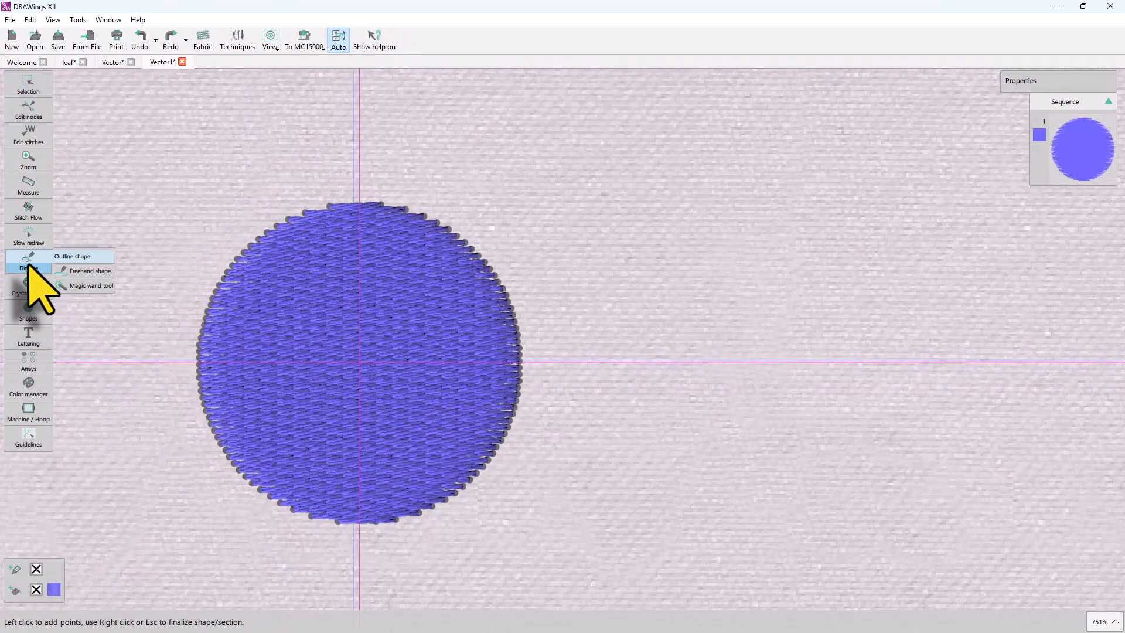
pyautogui.click(359, 202)
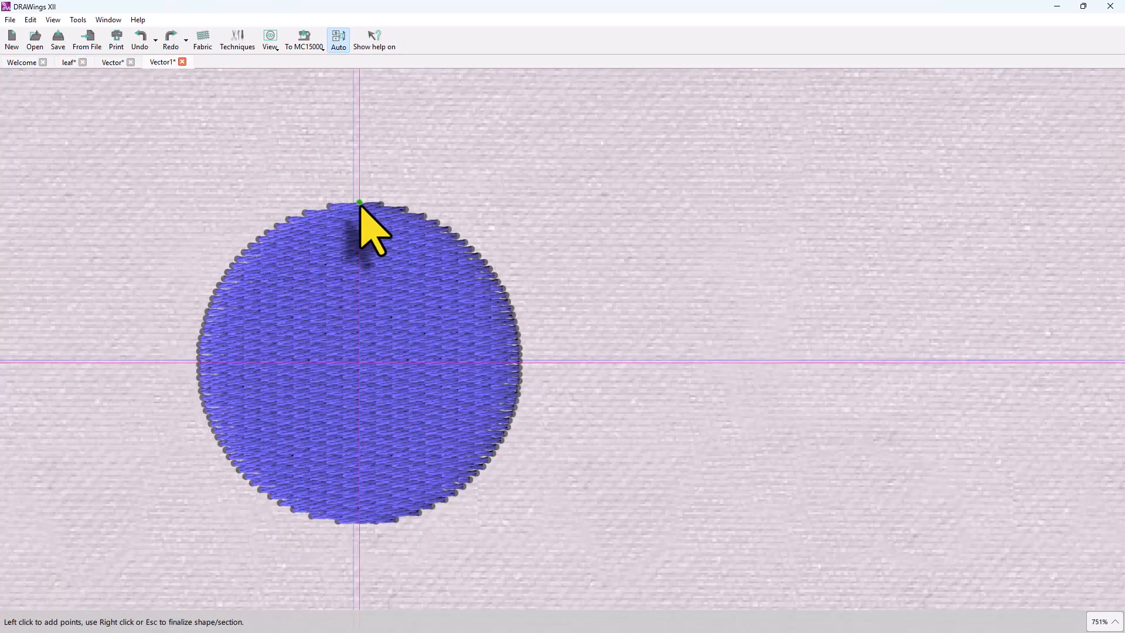
pyautogui.click(384, 306)
pyautogui.click(359, 362)
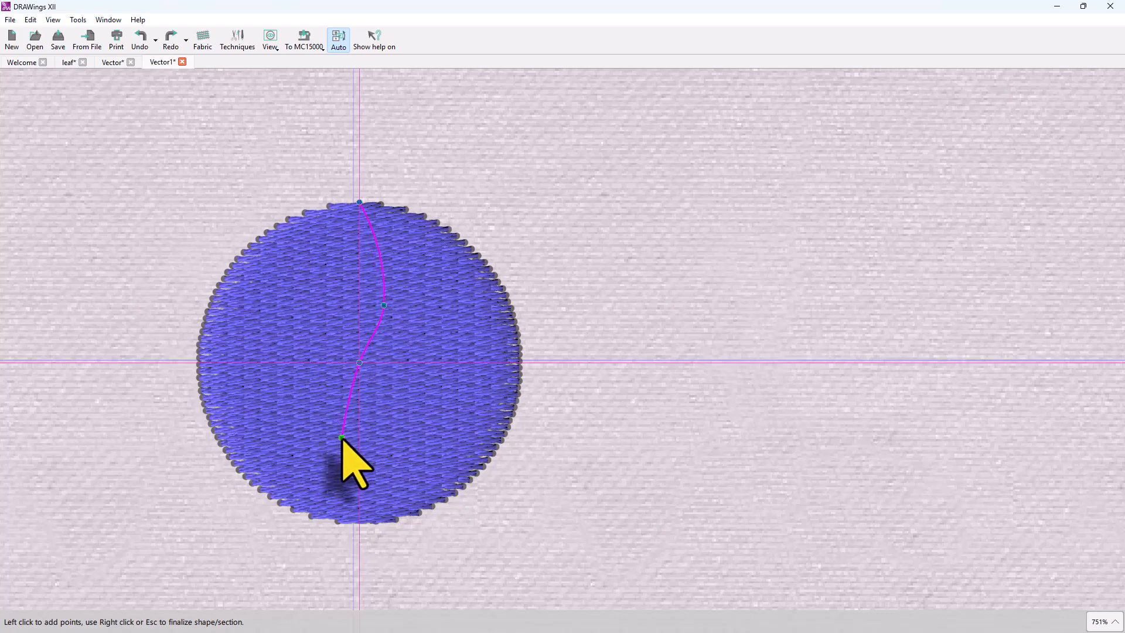
pyautogui.rightClick(359, 520)
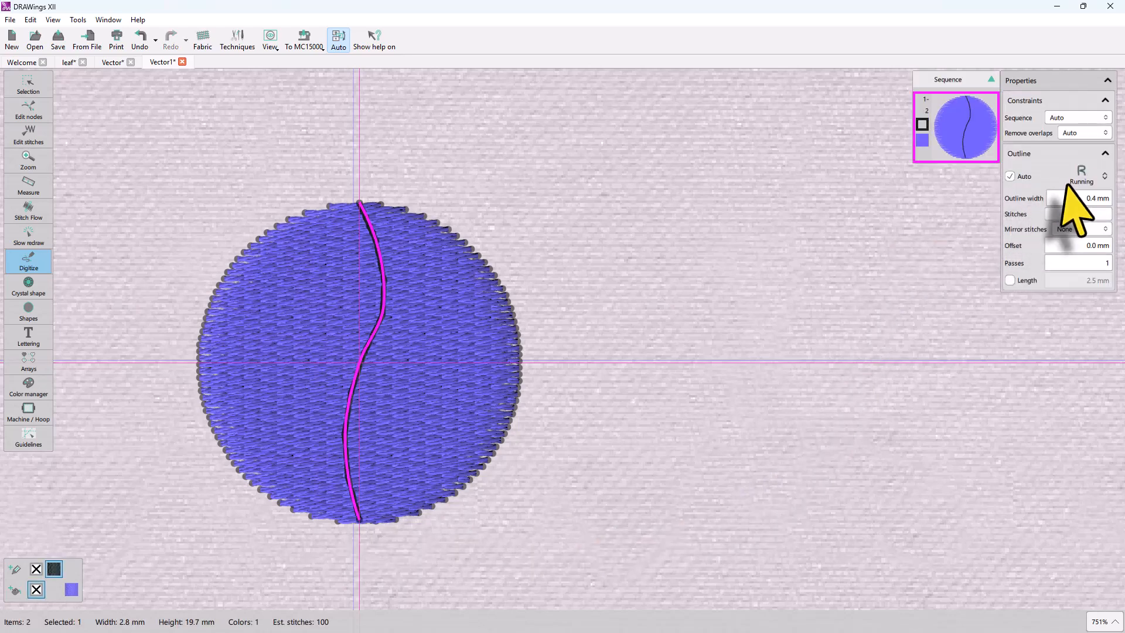
pyautogui.click(1081, 176)
pyautogui.click(1028, 298)
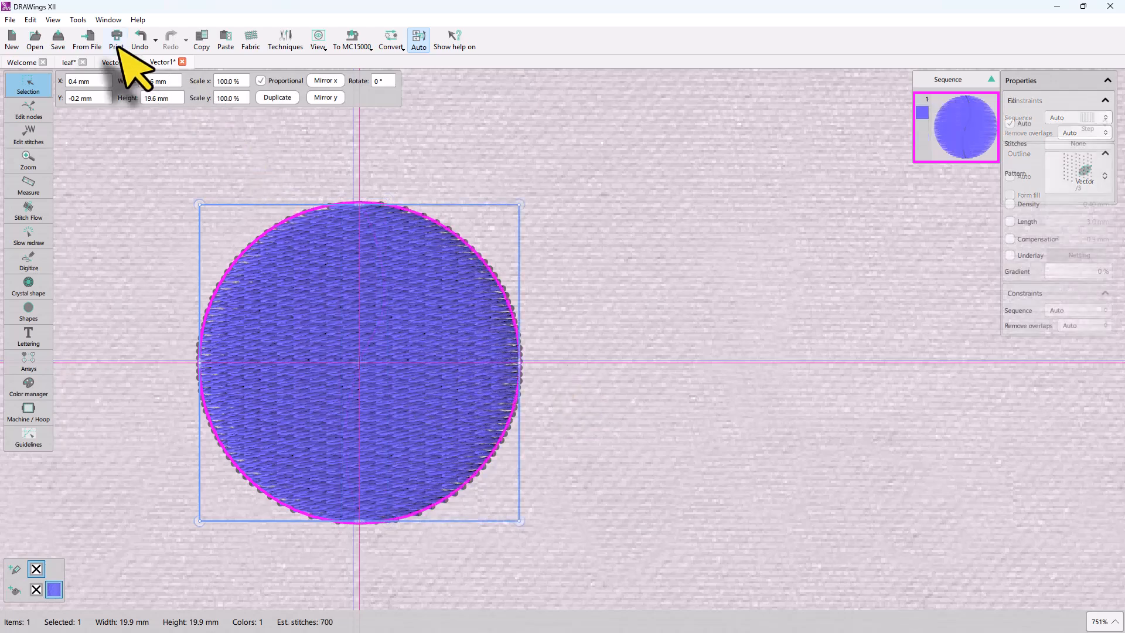
# Insert a heart symbol from the Webdings font onto the blue circle and remove its fill.
pyautogui.click(78, 20)
pyautogui.click(109, 117)
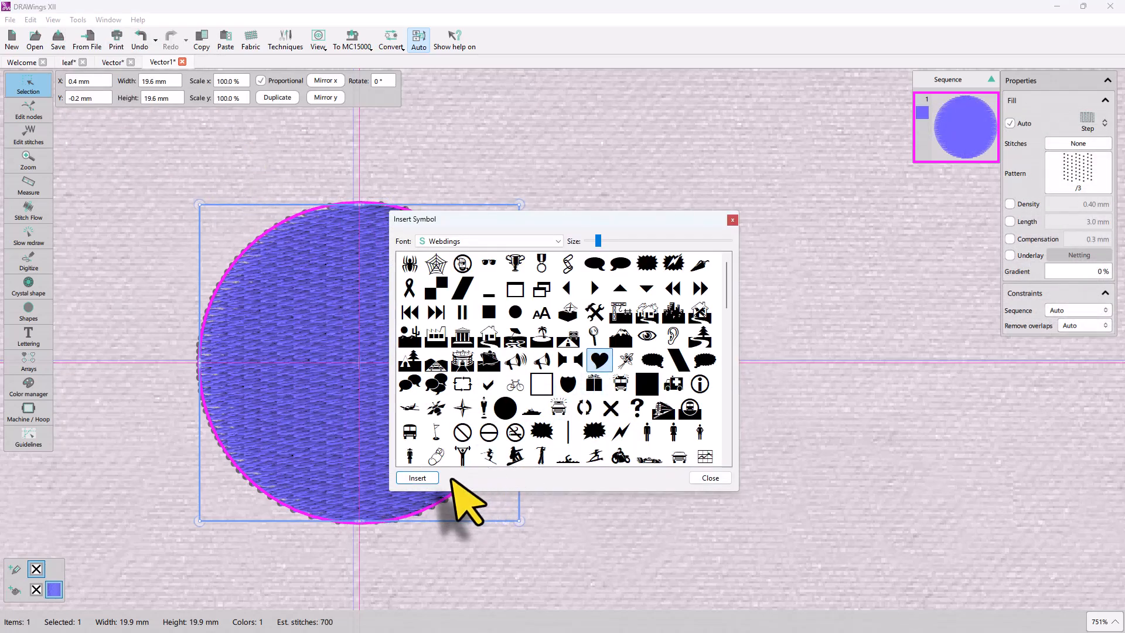
pyautogui.click(430, 477)
pyautogui.moveTo(261, 409); pyautogui.dragTo(422, 442)
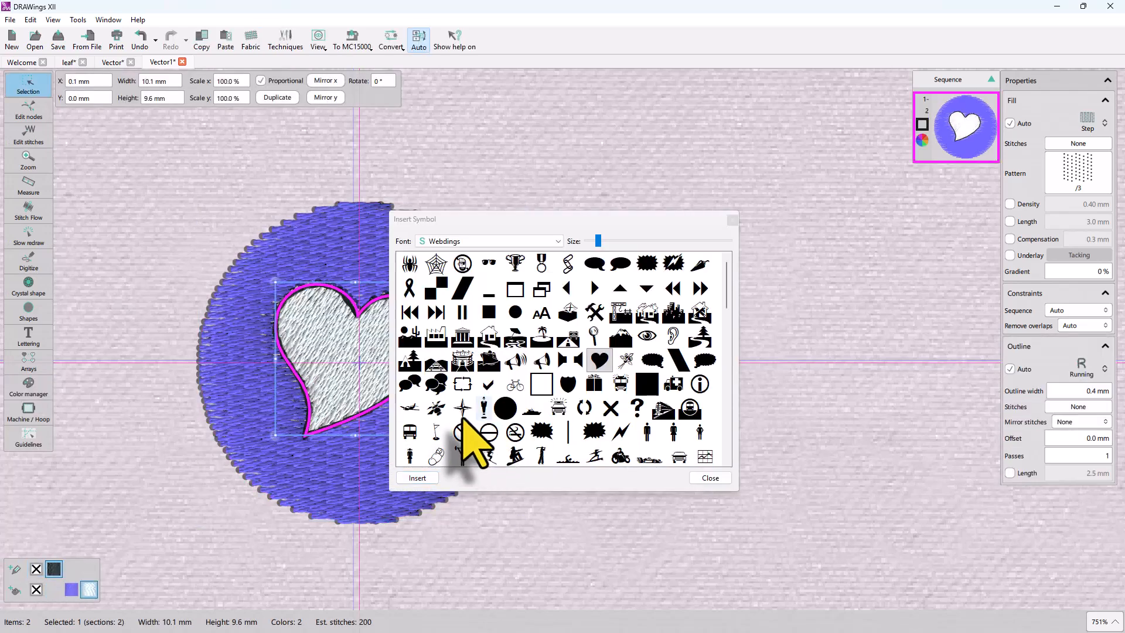
pyautogui.click(710, 477)
pyautogui.click(34, 587)
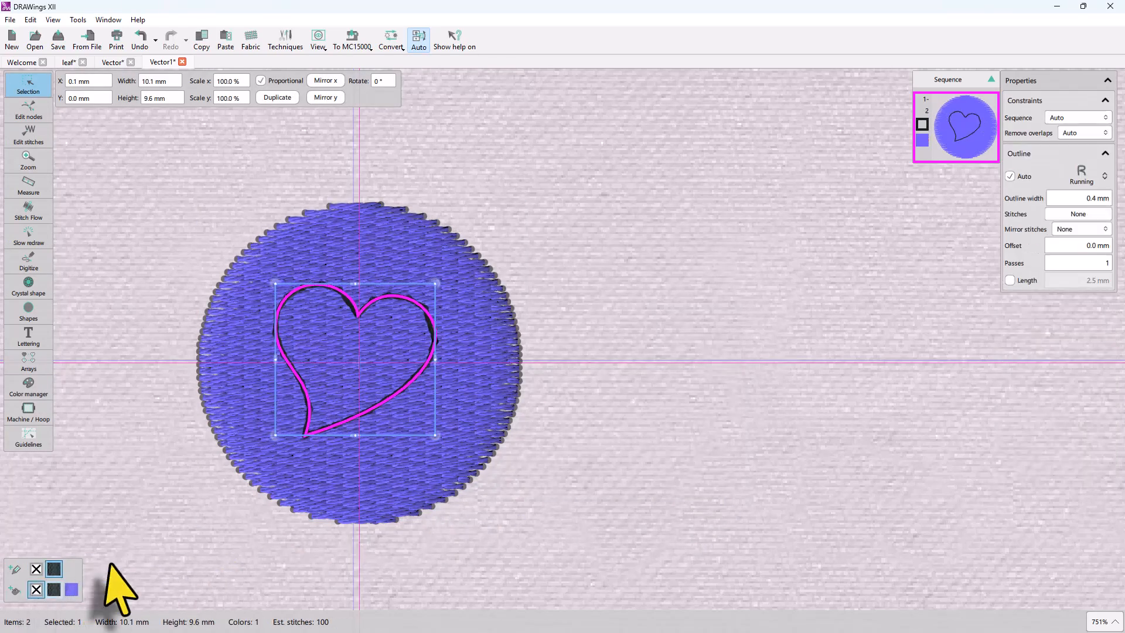
# Nudge the heart slightly and set its outline type to Vector.
pyautogui.moveTo(367, 422); pyautogui.dragTo(382, 425)
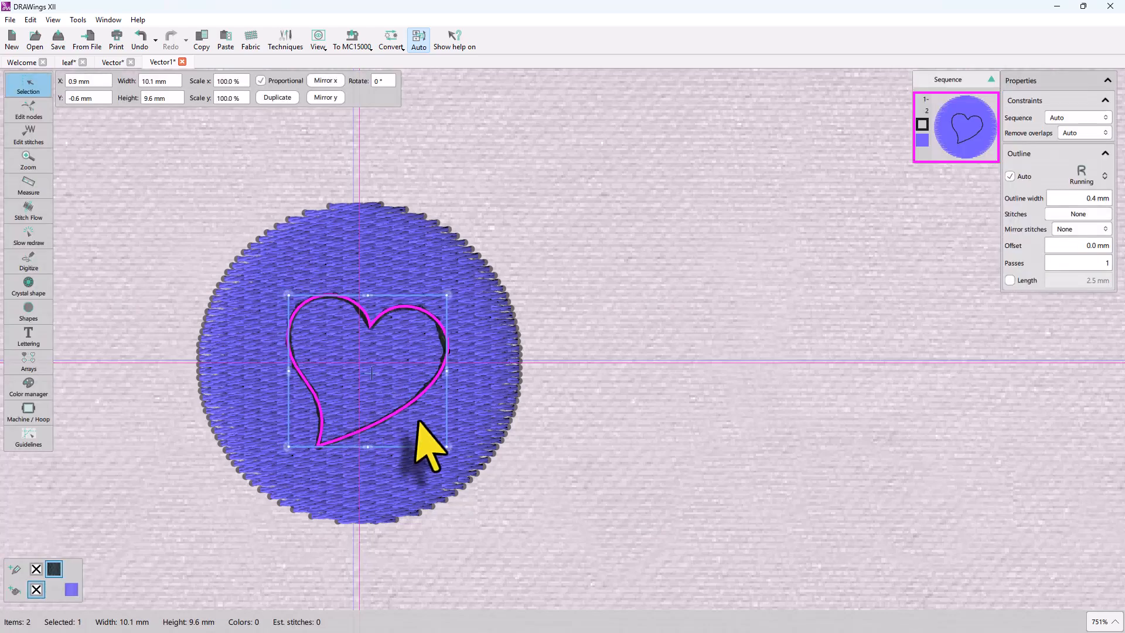
pyautogui.click(1078, 176)
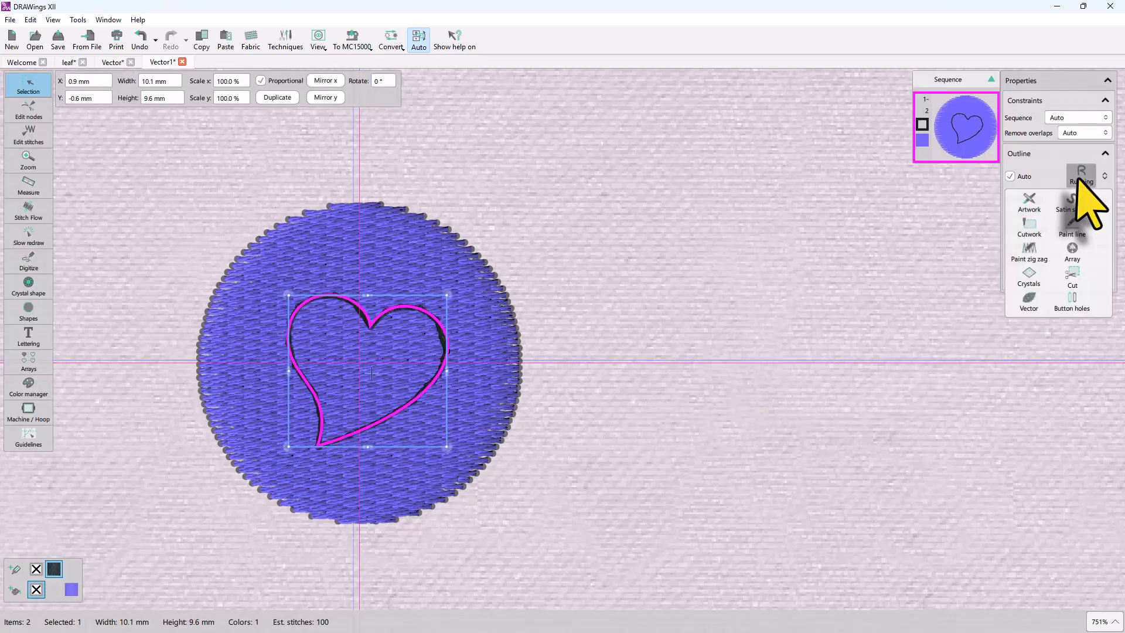
pyautogui.click(1029, 300)
pyautogui.click(551, 449)
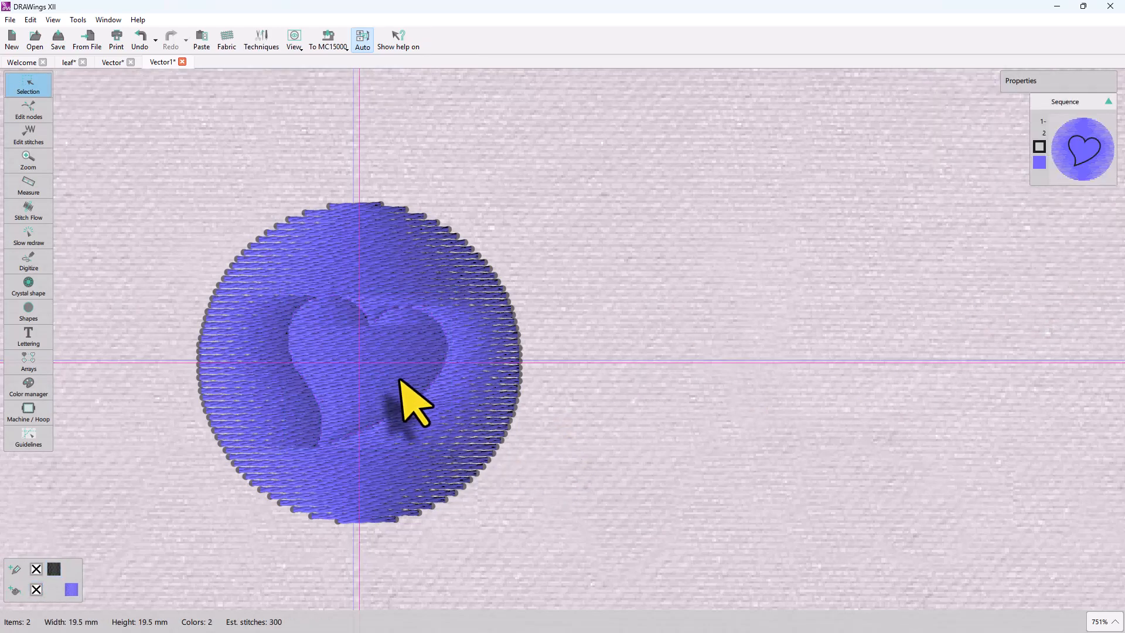
# Switch off the 3D preview to view the plain stitches.
pyautogui.scroll(2, 393, 390)
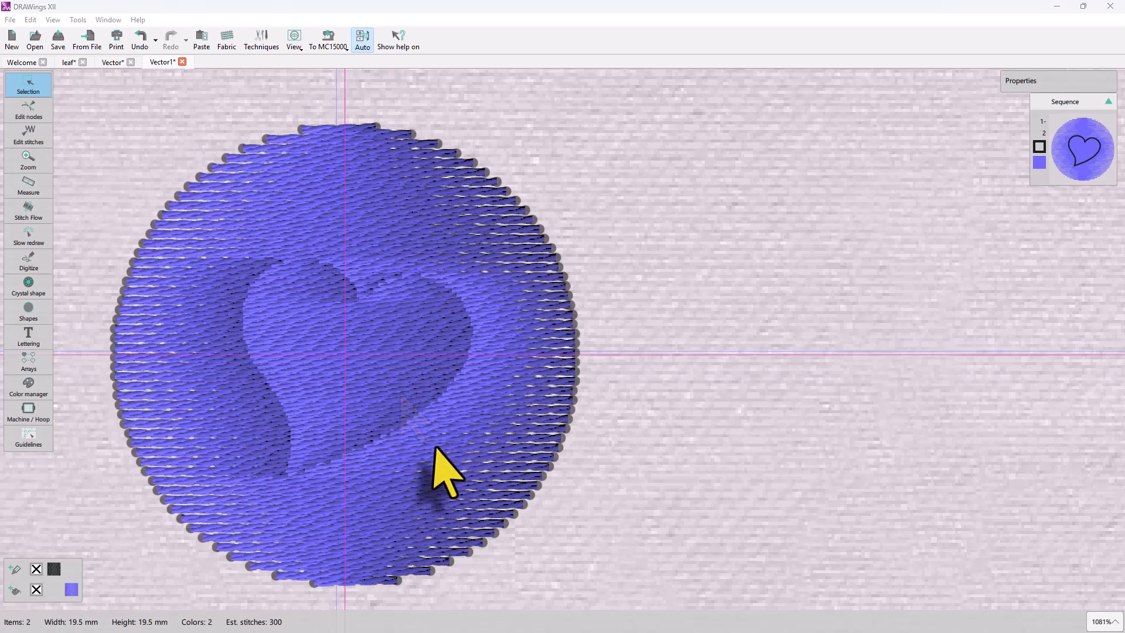
pyautogui.click(432, 403)
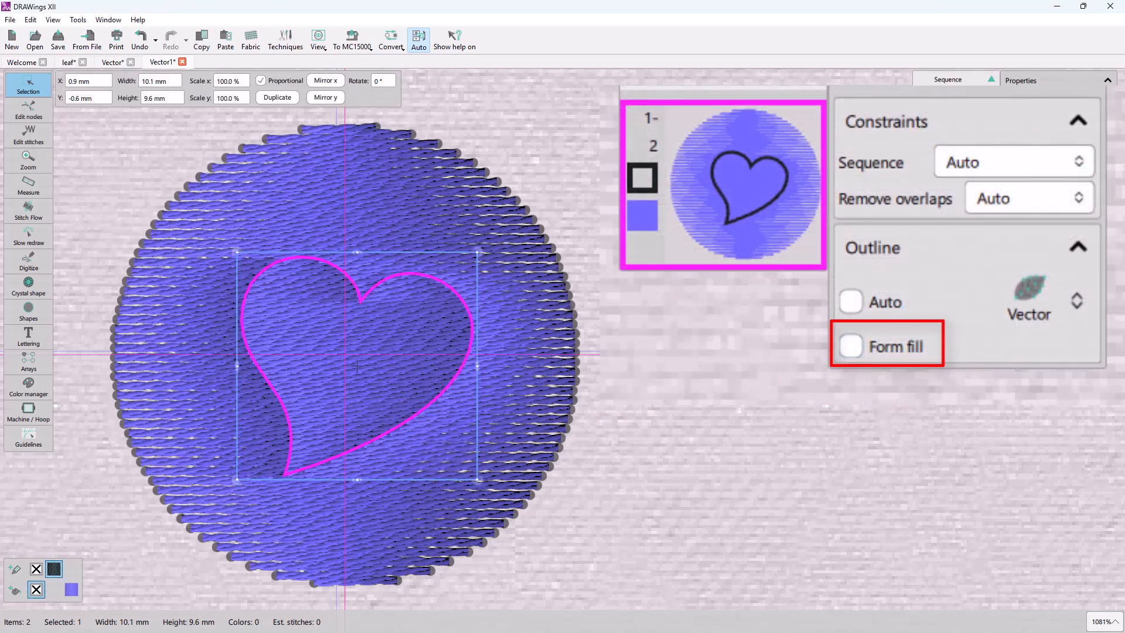
pyautogui.click(52, 20)
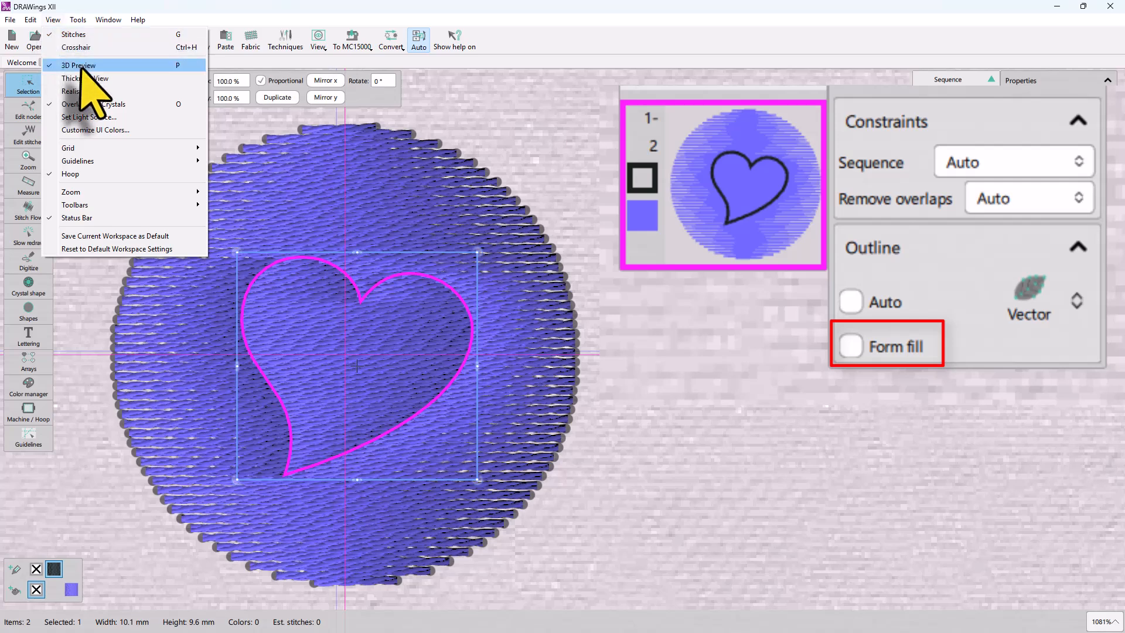
pyautogui.click(81, 66)
pyautogui.click(650, 448)
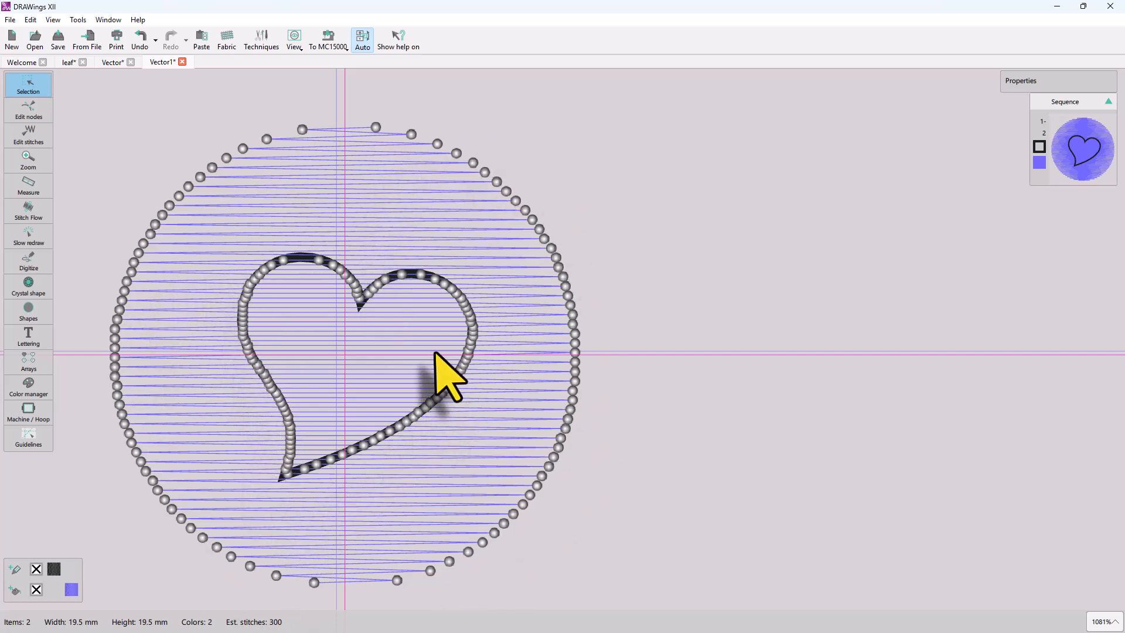
# Enable Form fill for the heart's vector outline.
pyautogui.click(398, 280)
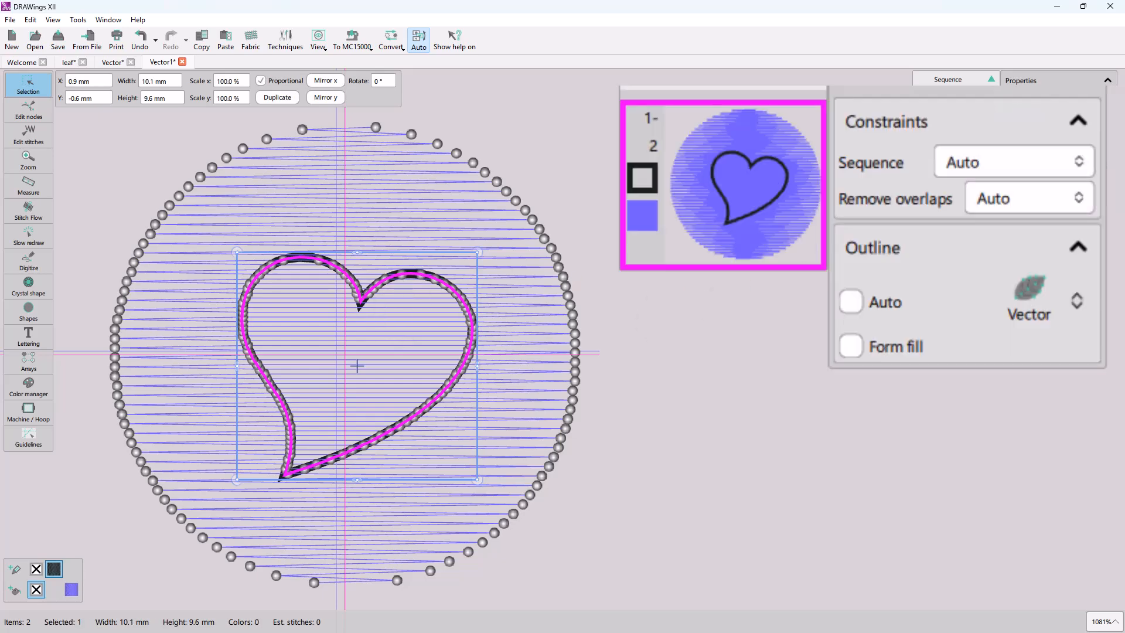
pyautogui.click(899, 350)
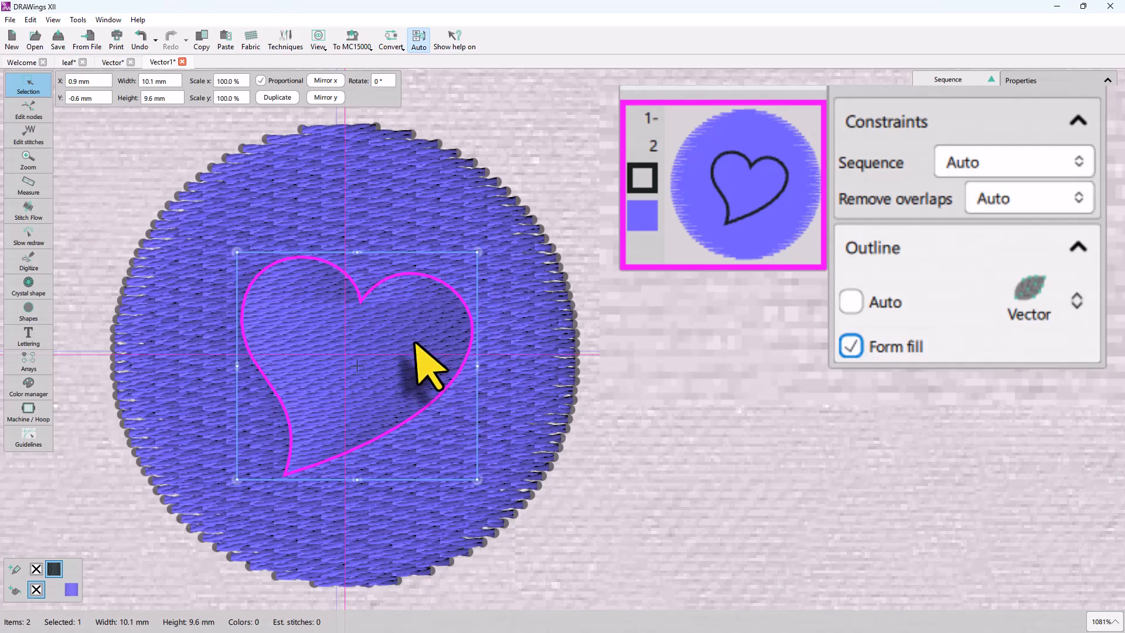
pyautogui.scroll(2, 326, 347)
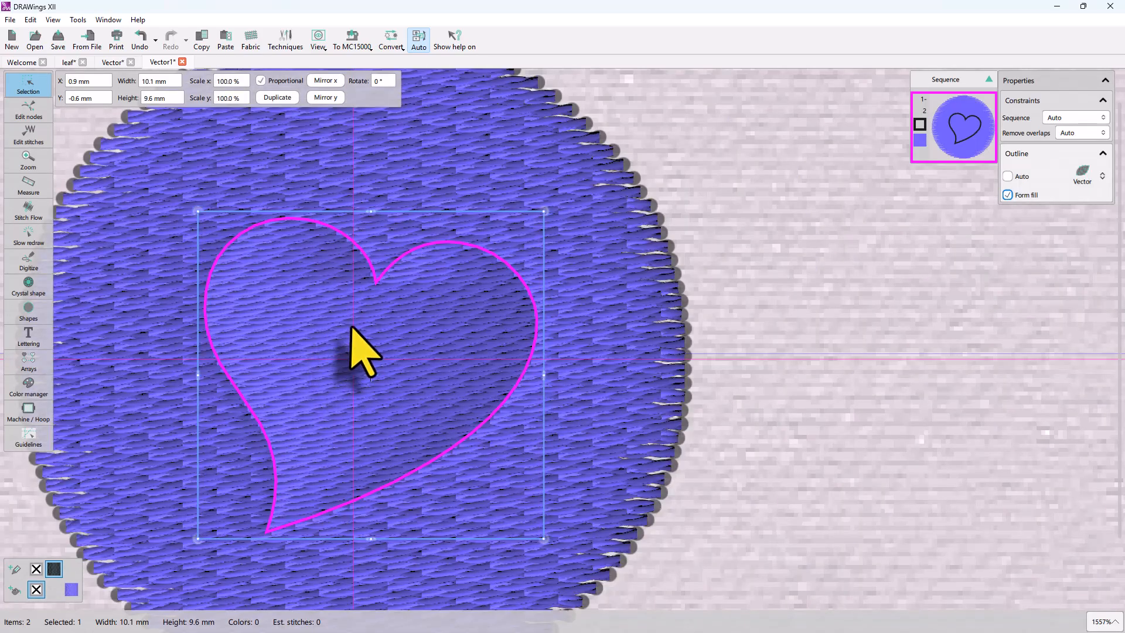
pyautogui.click(214, 299)
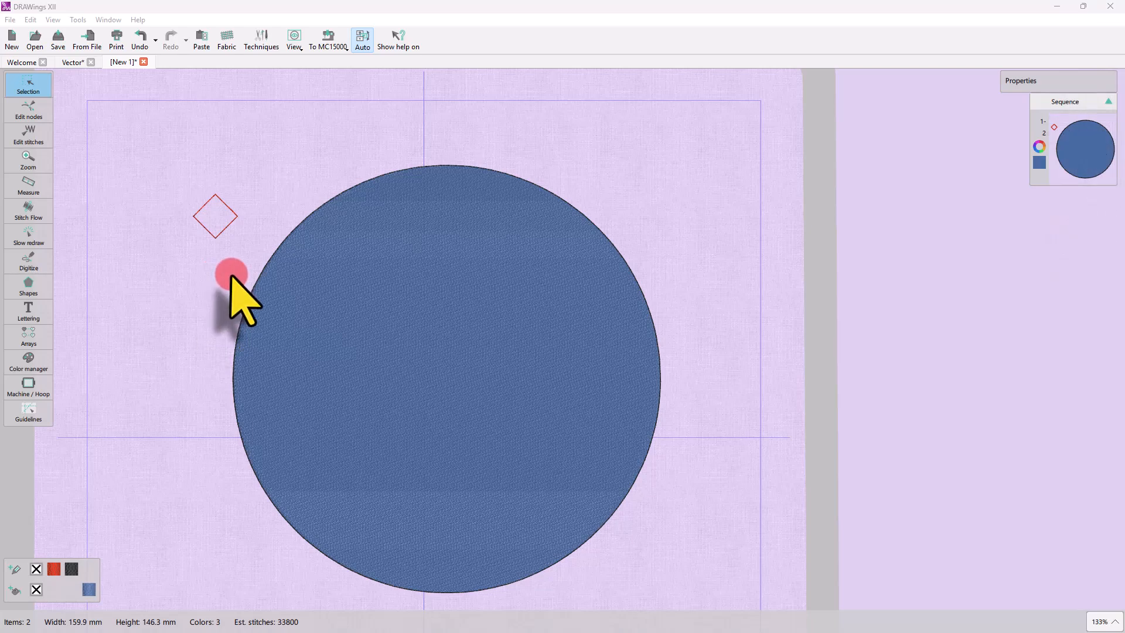
# Select the red diamond and set its outline type to Vector.
pyautogui.click(236, 222)
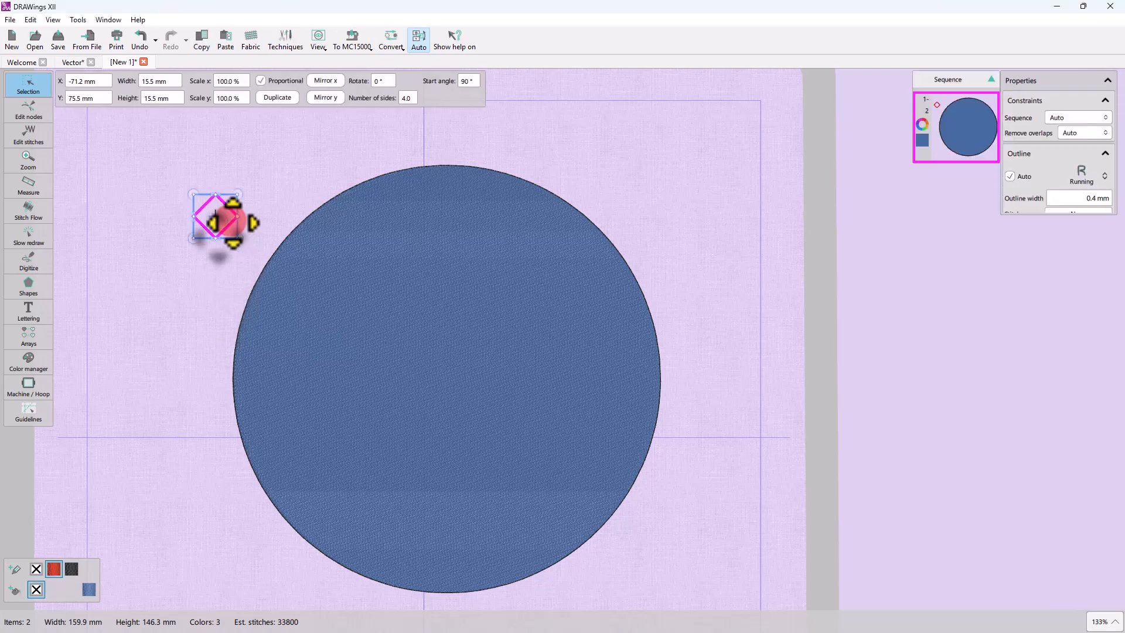
pyautogui.click(1081, 176)
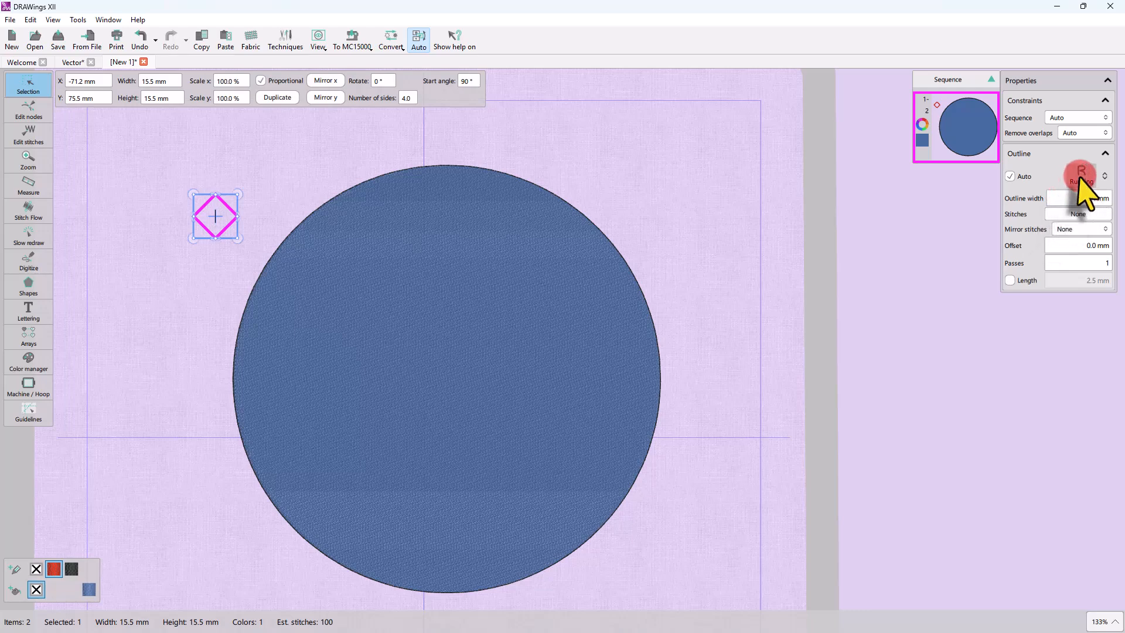
pyautogui.click(1032, 249)
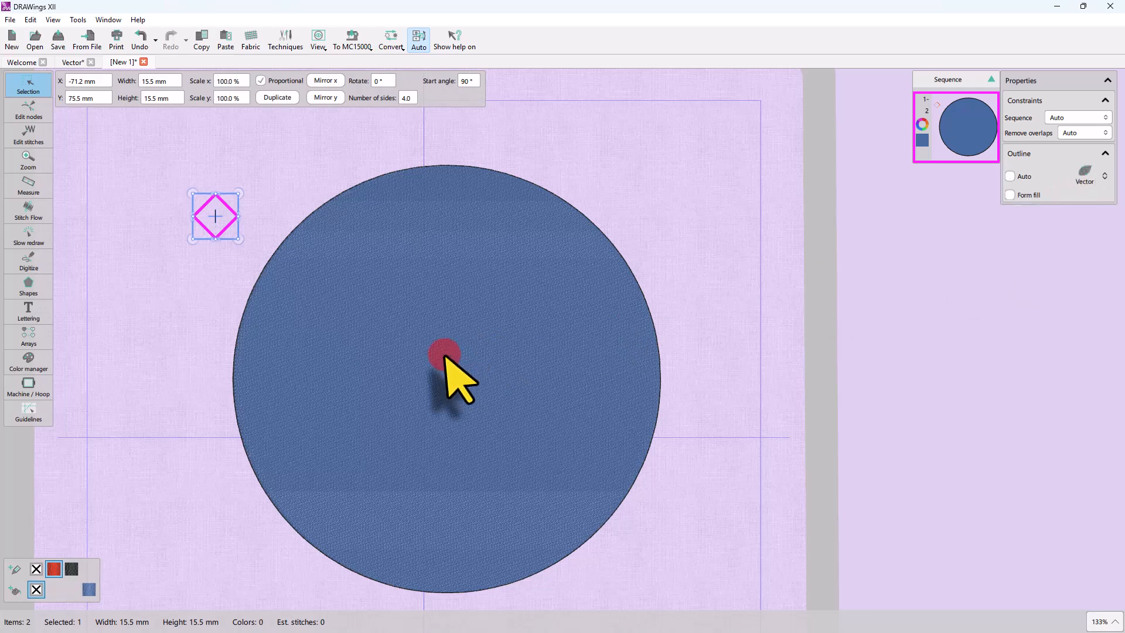
# Select the blue circle together with the diamond and apply an Array fill using the diamond as the pattern.
pyautogui.click(434, 350)
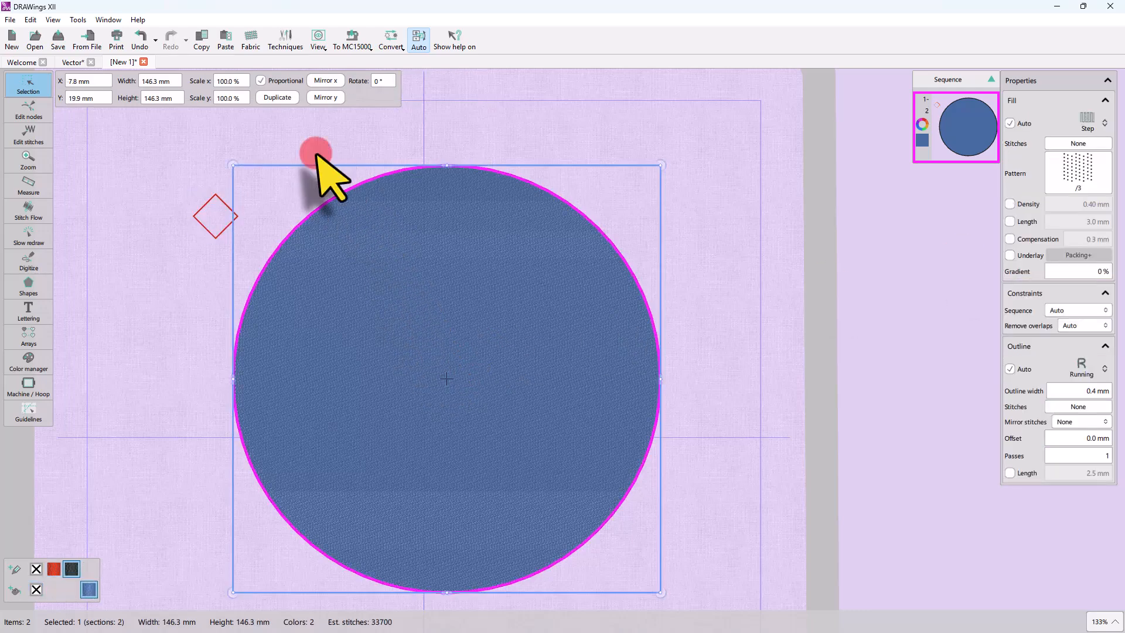
pyautogui.keyDown('shift'); pyautogui.click(210, 234); pyautogui.keyUp('shift')
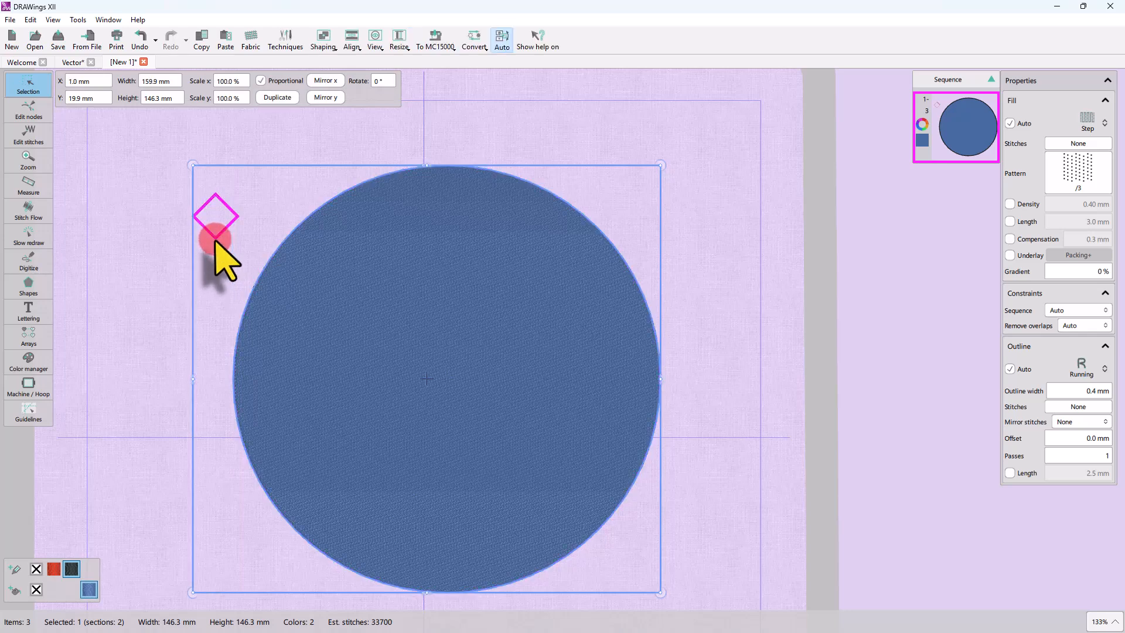
pyautogui.click(1087, 121)
pyautogui.click(1102, 176)
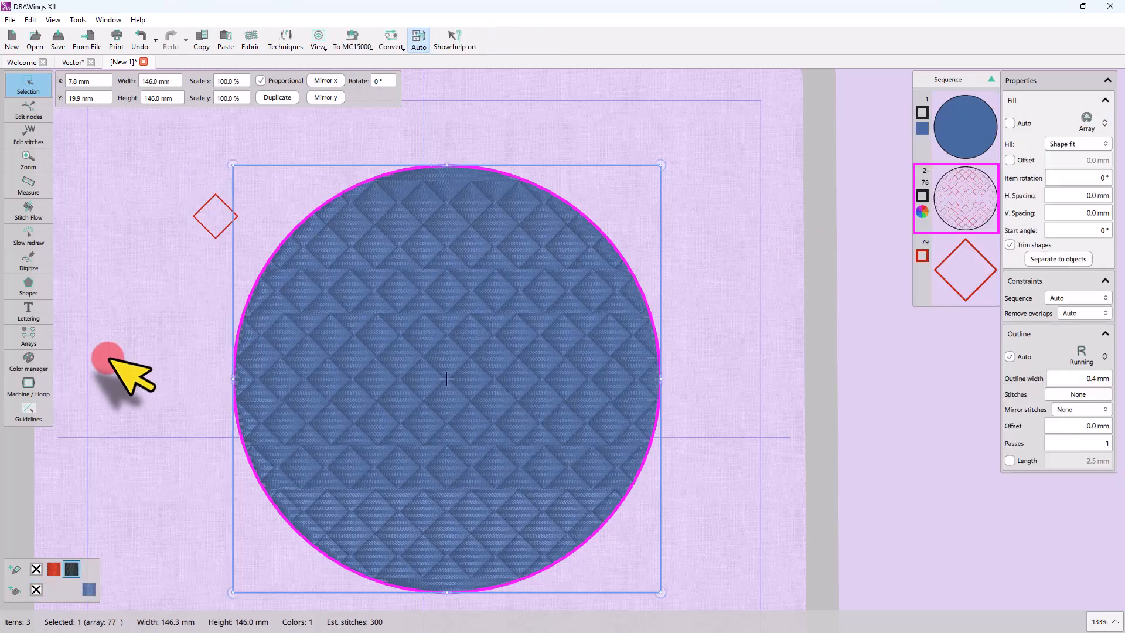
# Try the Rectangle and Circular array layouts, finishing with the Rectangle layout.
pyautogui.click(1055, 149)
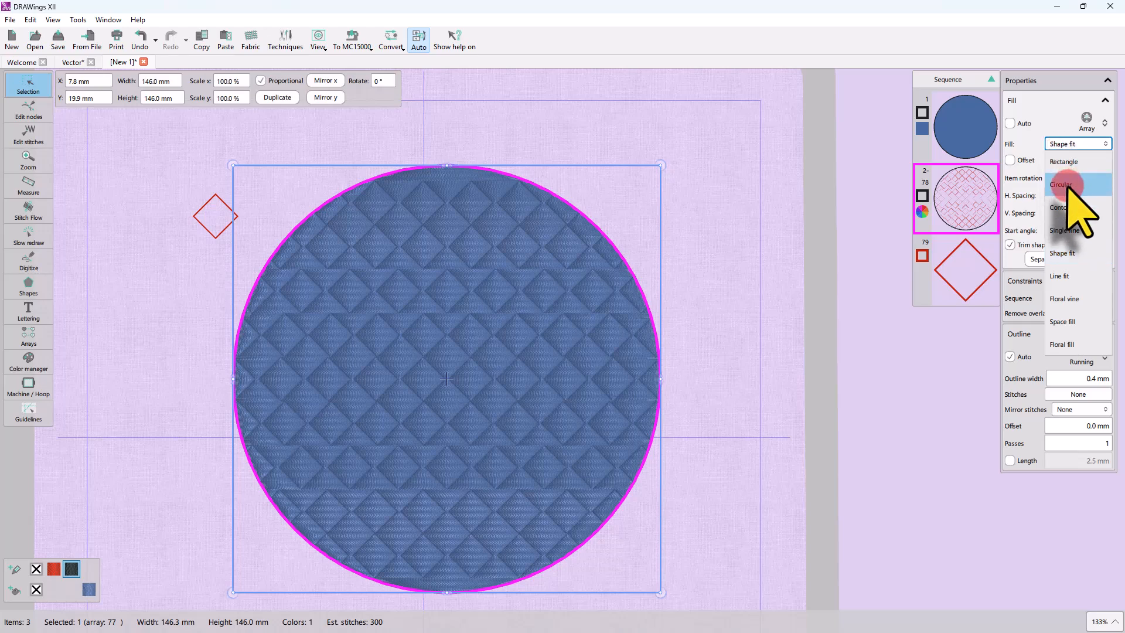
pyautogui.click(1065, 164)
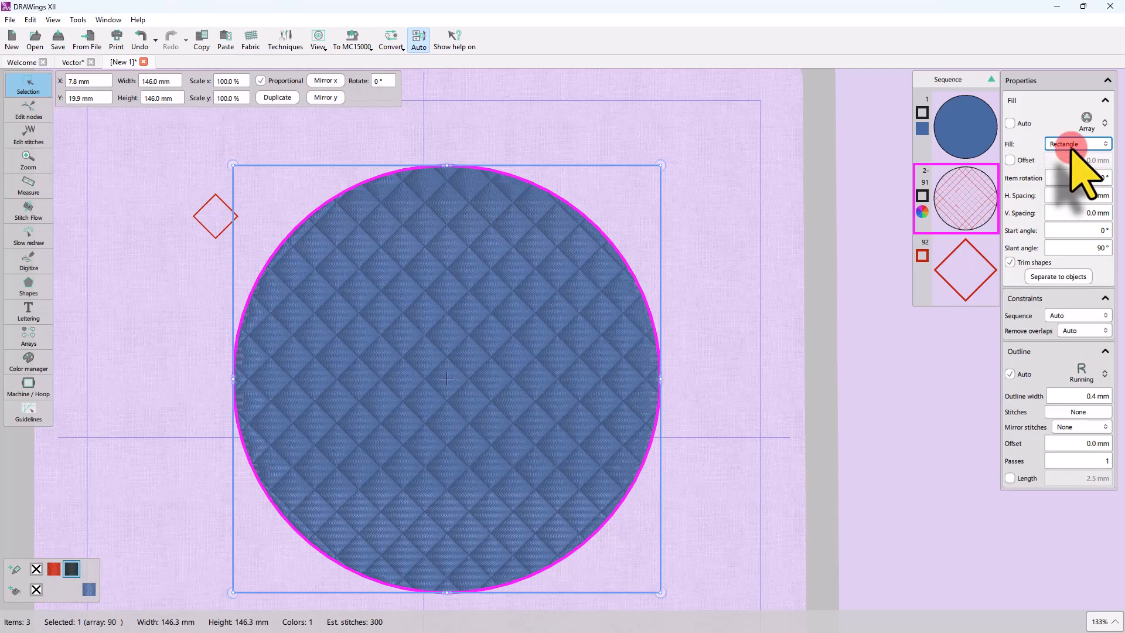
pyautogui.click(1068, 145)
pyautogui.click(1070, 183)
pyautogui.click(1075, 145)
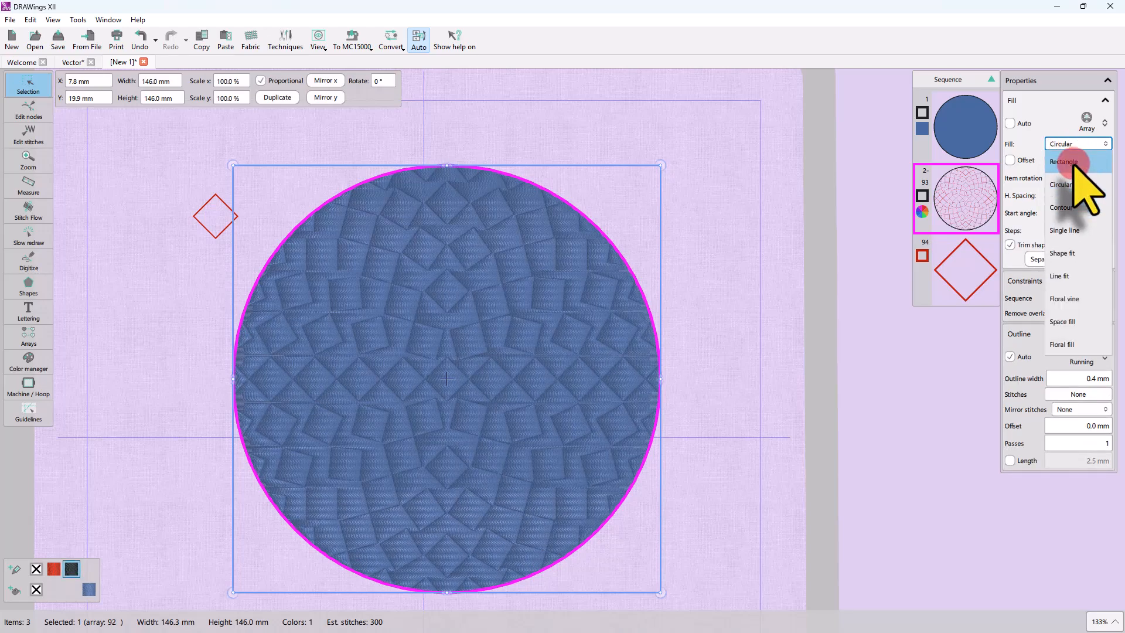
pyautogui.click(1066, 163)
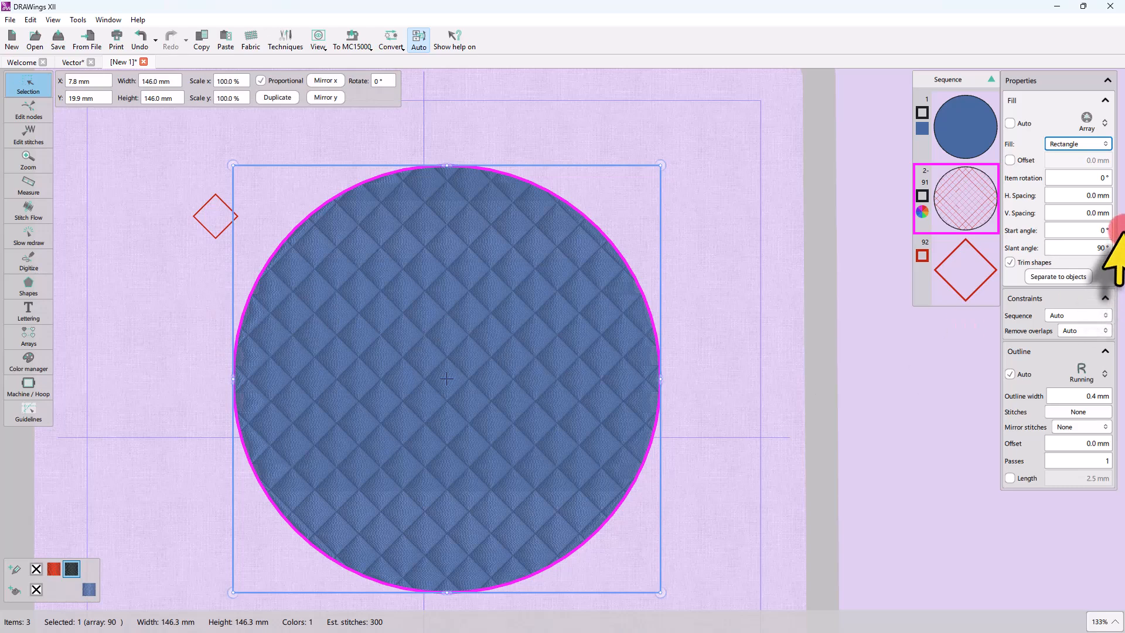
# Adjust the array's horizontal and vertical spacing, setting both to -1 mm.
pyautogui.click(1087, 195)
pyautogui.press('Return')
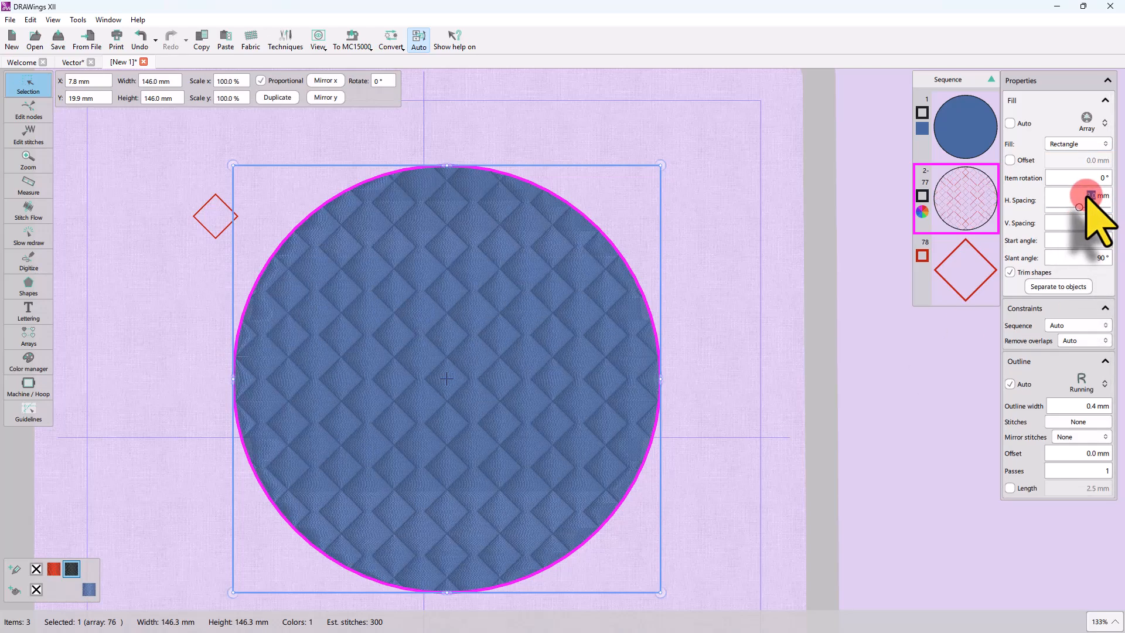
pyautogui.click(1082, 218)
pyautogui.write('3')
pyautogui.press('Return')
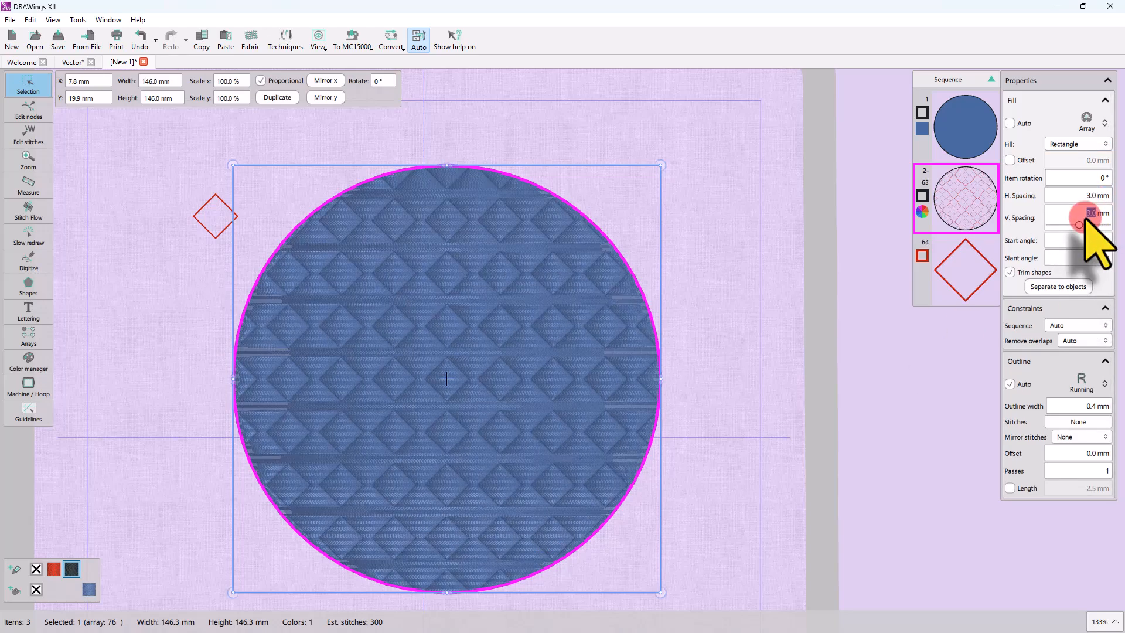
pyautogui.write('1')
pyautogui.press('Return')
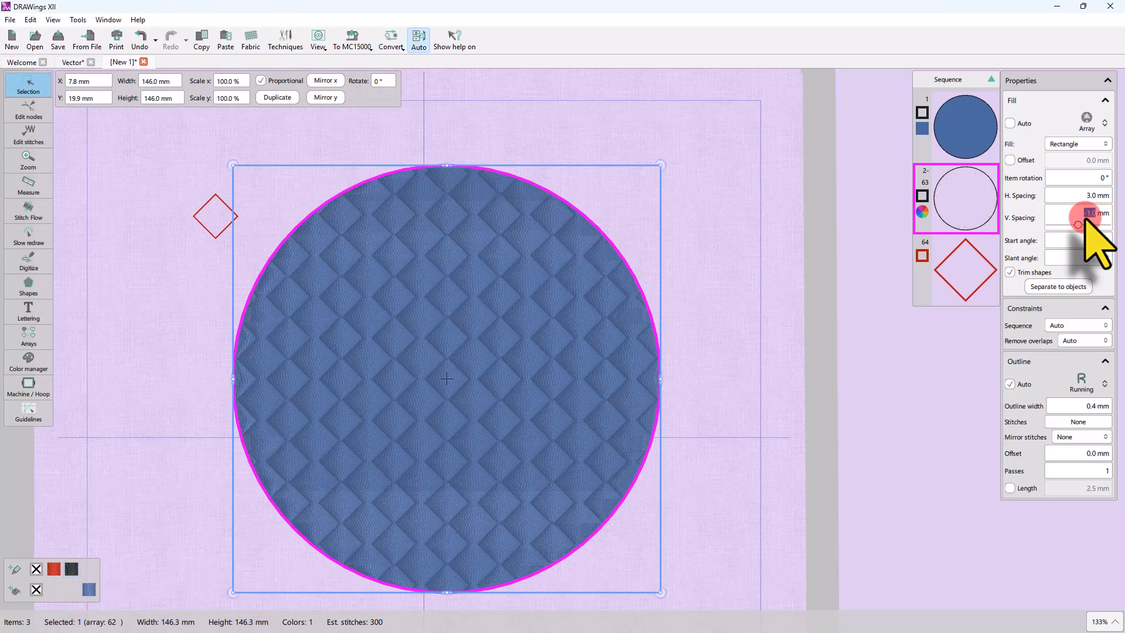
pyautogui.click(1087, 196)
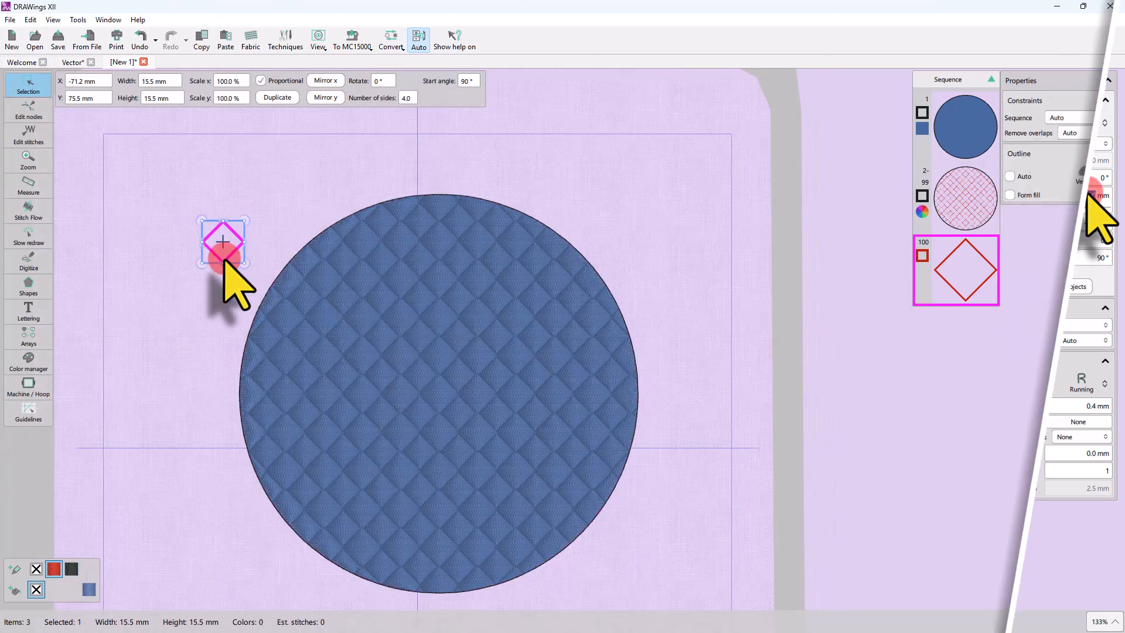
# Reshape the diamond into a slanted parallelogram by moving one of its nodes with Edit nodes.
pyautogui.click(29, 110)
pyautogui.click(222, 222)
pyautogui.scroll(4, 223, 221)
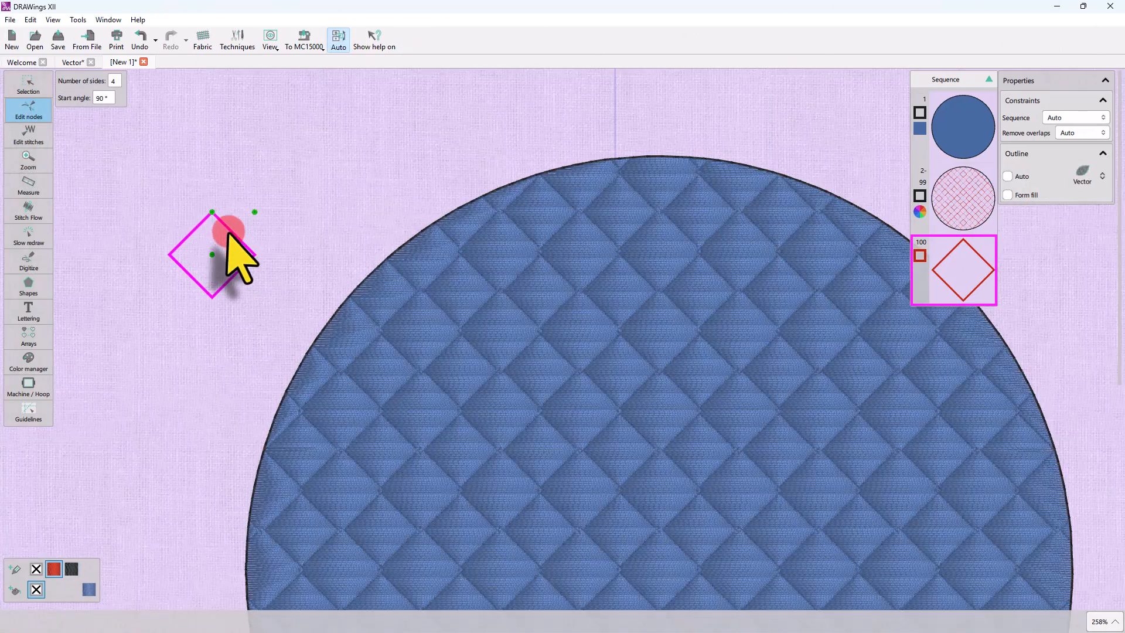
pyautogui.moveTo(215, 212); pyautogui.dragTo(284, 200)
pyautogui.scroll(-6, 234, 279)
pyautogui.scroll(1, 351, 351)
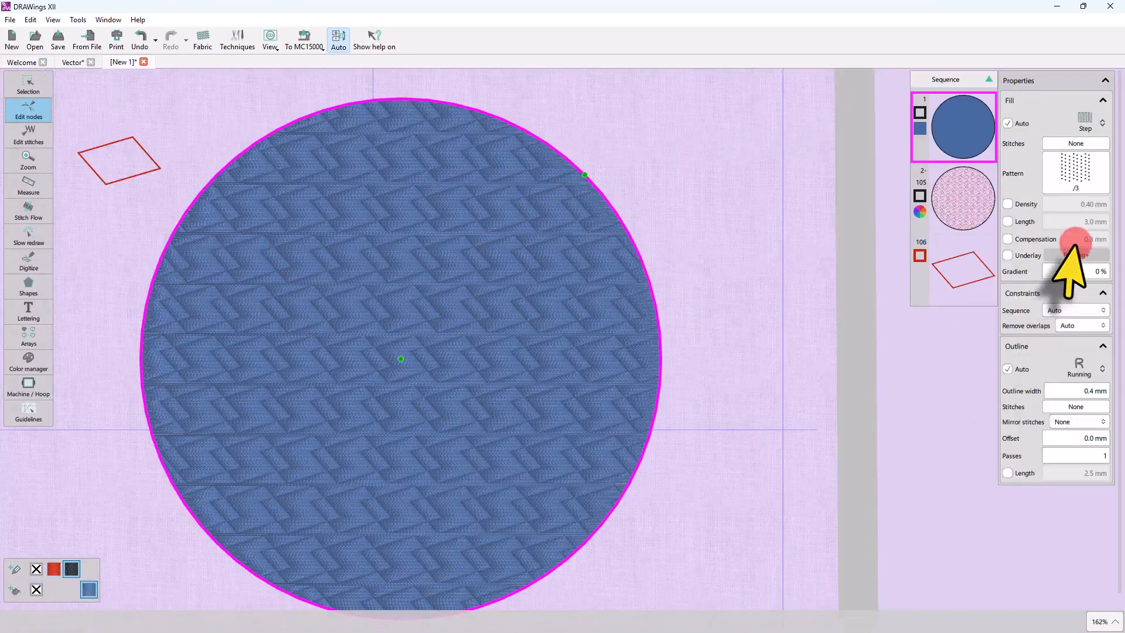
# Select the array fill and interactively increase its horizontal spacing to about 10.4 mm.
pyautogui.click(961, 201)
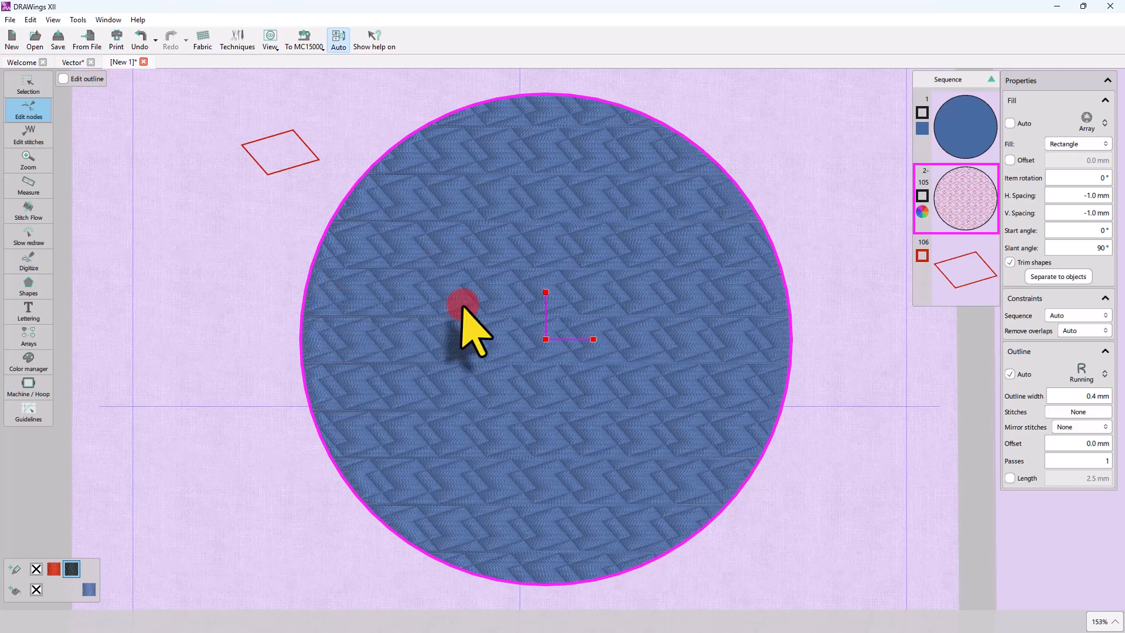
pyautogui.moveTo(594, 340); pyautogui.dragTo(631, 339)
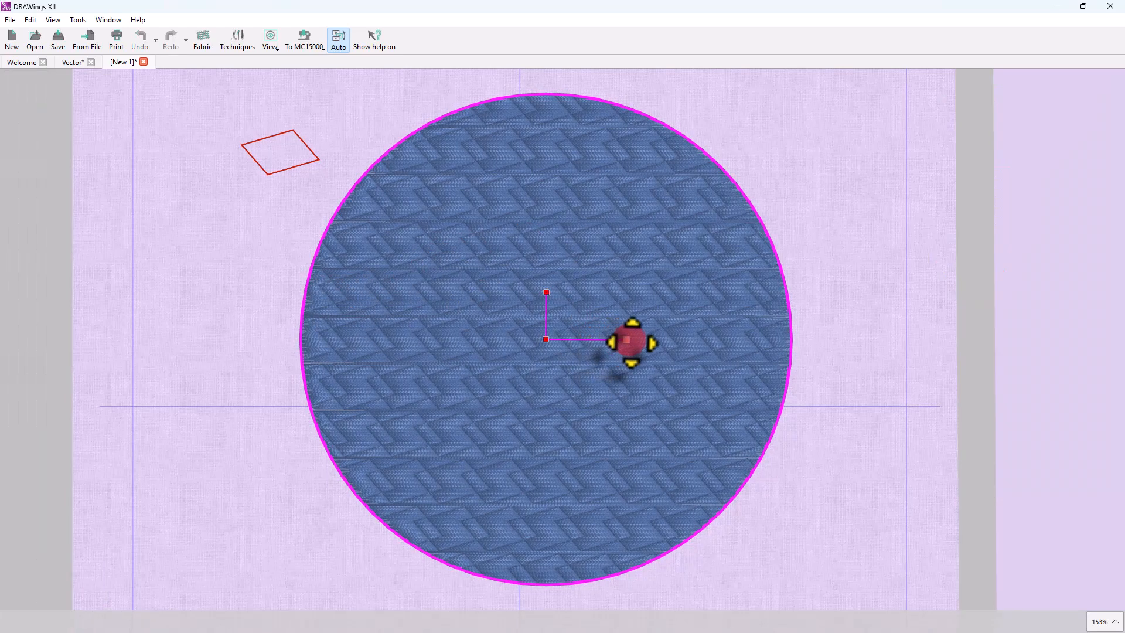
pyautogui.scroll(3, 625, 346)
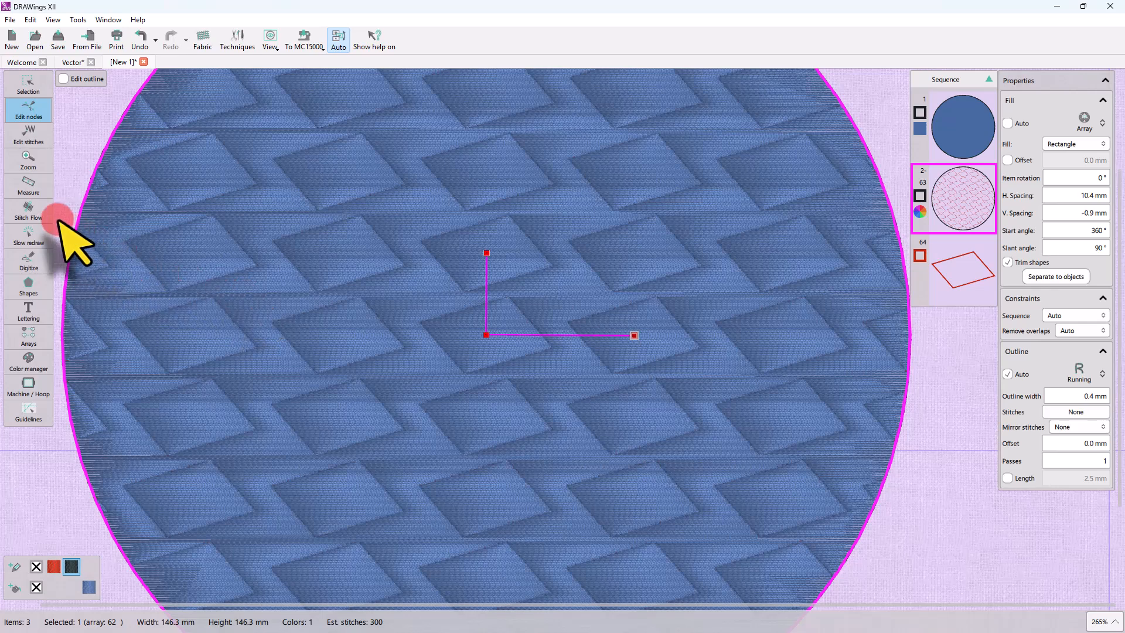
# Measure the gaps between the embossed pattern elements with the Measure tool.
pyautogui.click(29, 187)
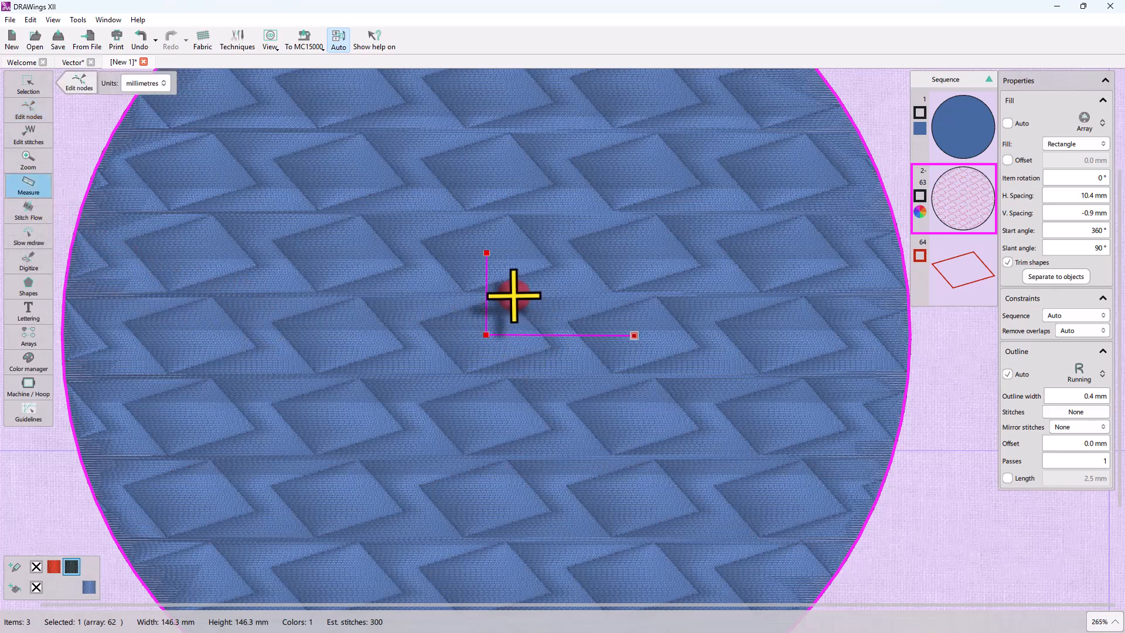
pyautogui.moveTo(508, 297); pyautogui.dragTo(643, 300)
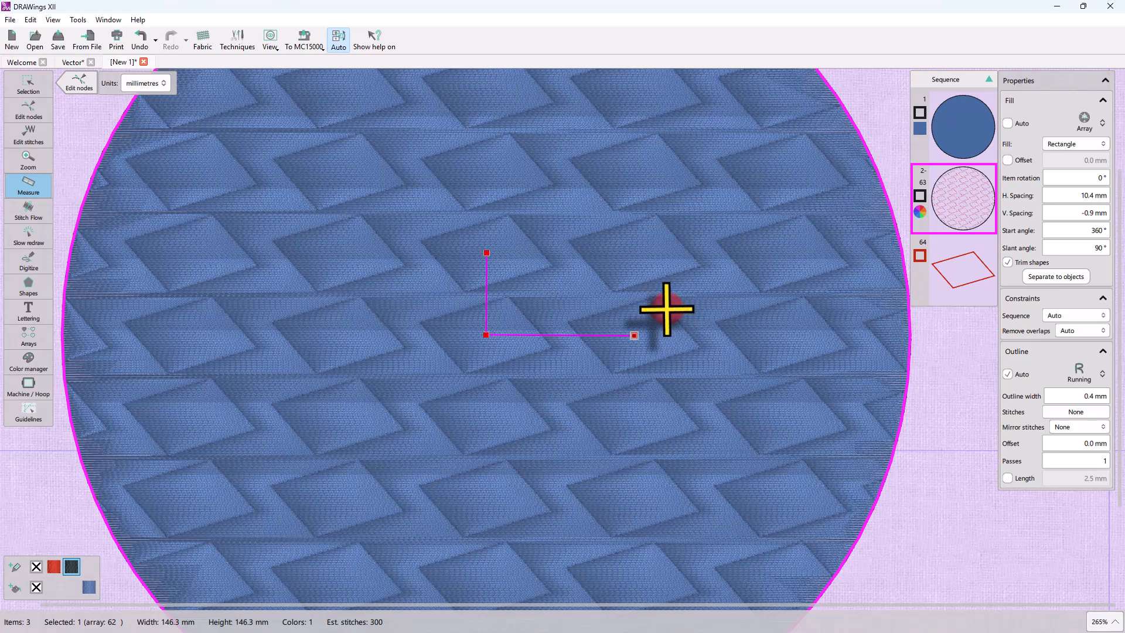
pyautogui.moveTo(666, 309); pyautogui.dragTo(762, 308)
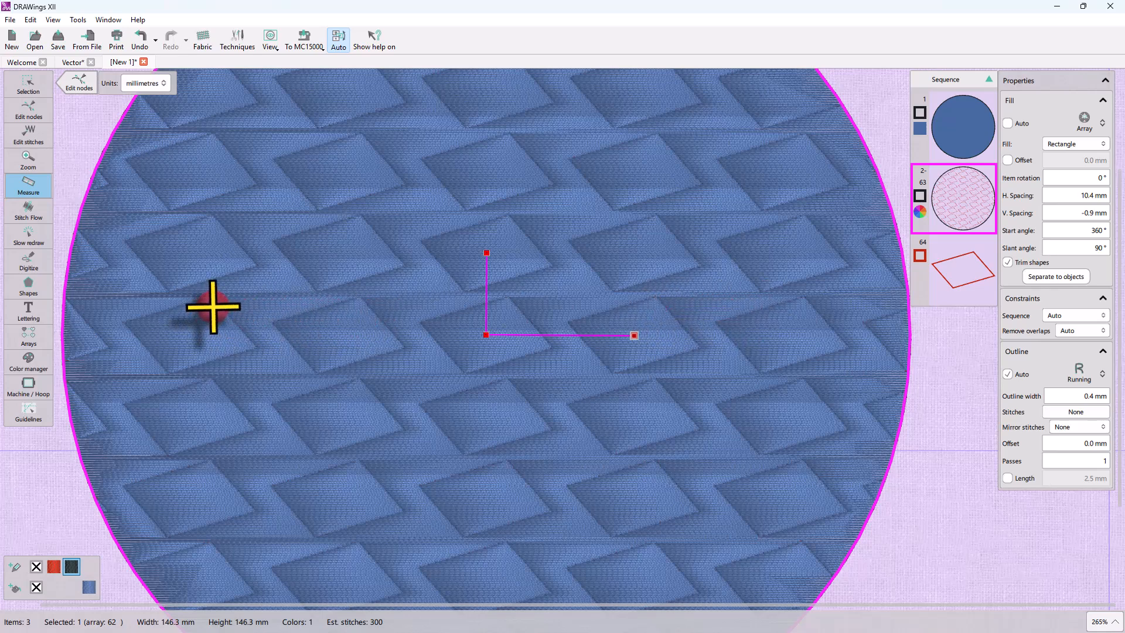
pyautogui.moveTo(128, 243); pyautogui.dragTo(237, 252)
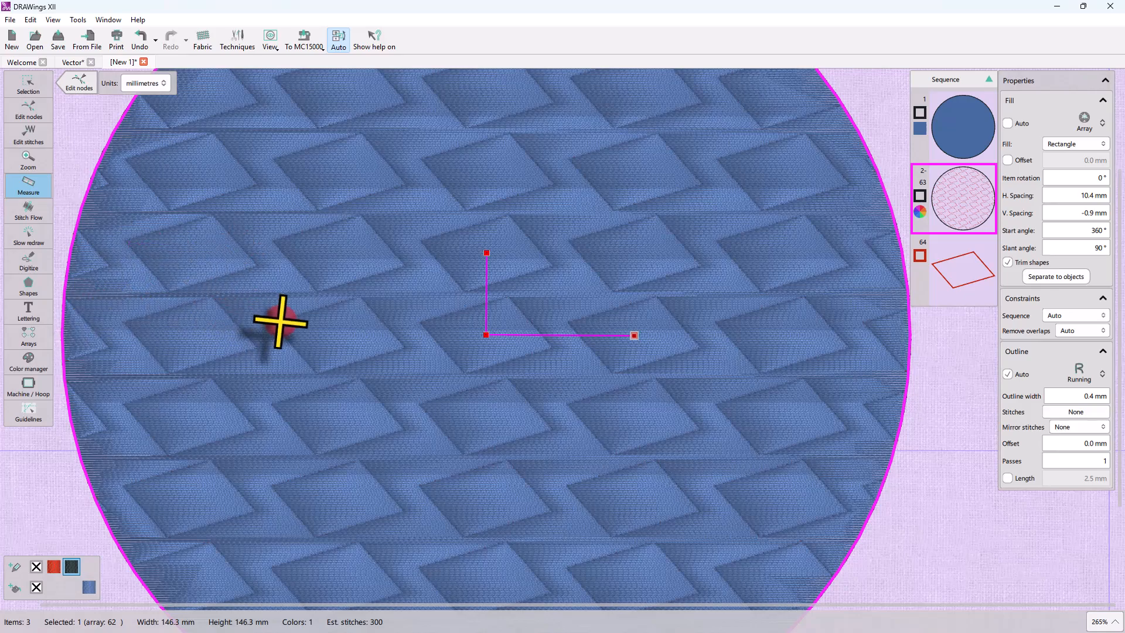
pyautogui.scroll(-5, 283, 321)
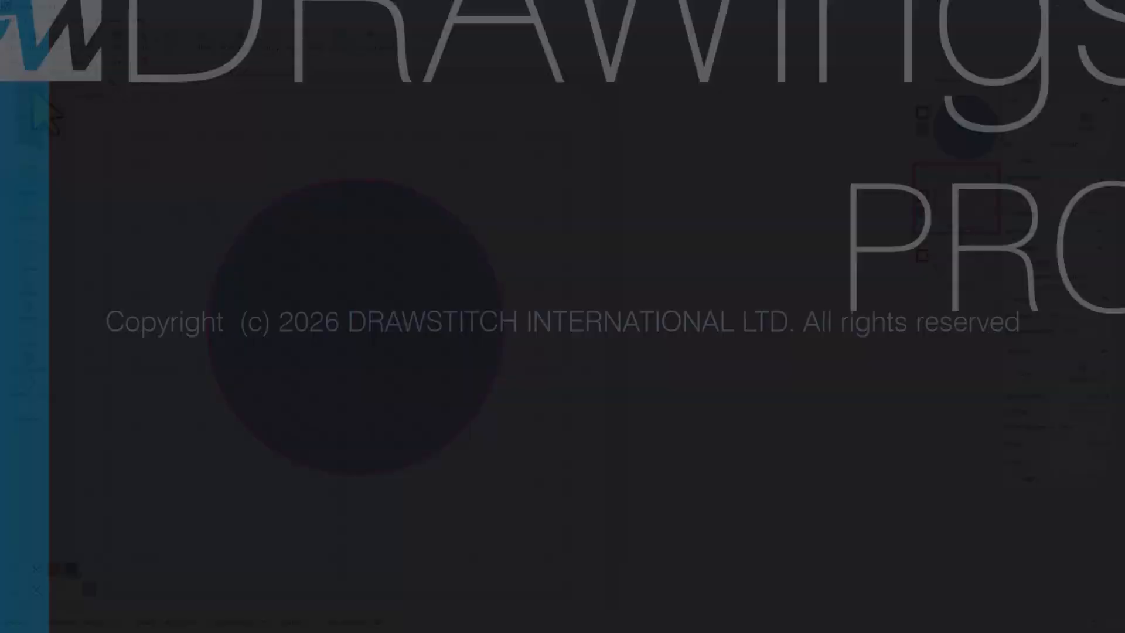